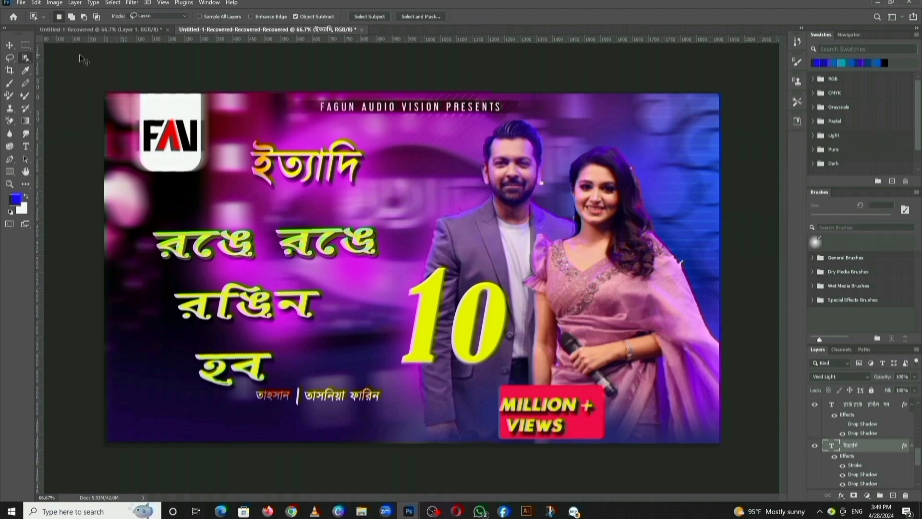
Step: Create a new 1920 x 1080 px document at 300 ppi with a white background and dock its window with the open documents
left_click(19, 5)
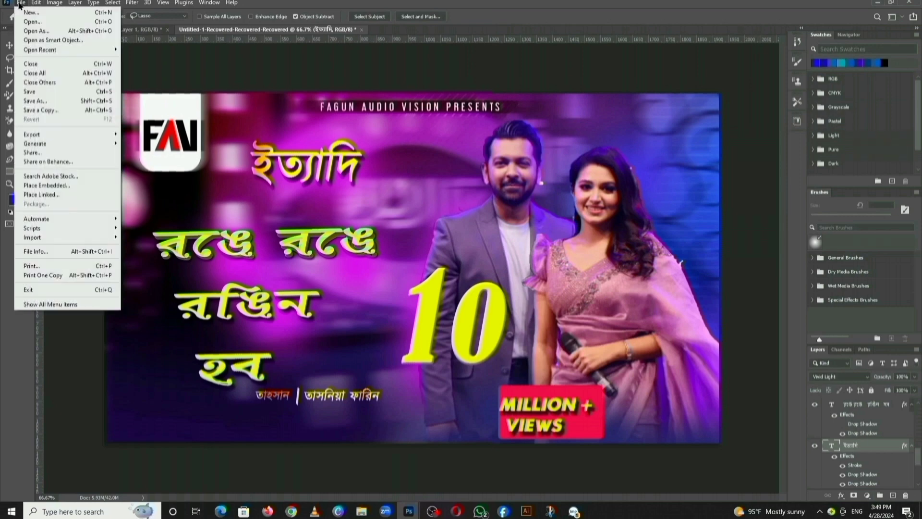
left_click(60, 15)
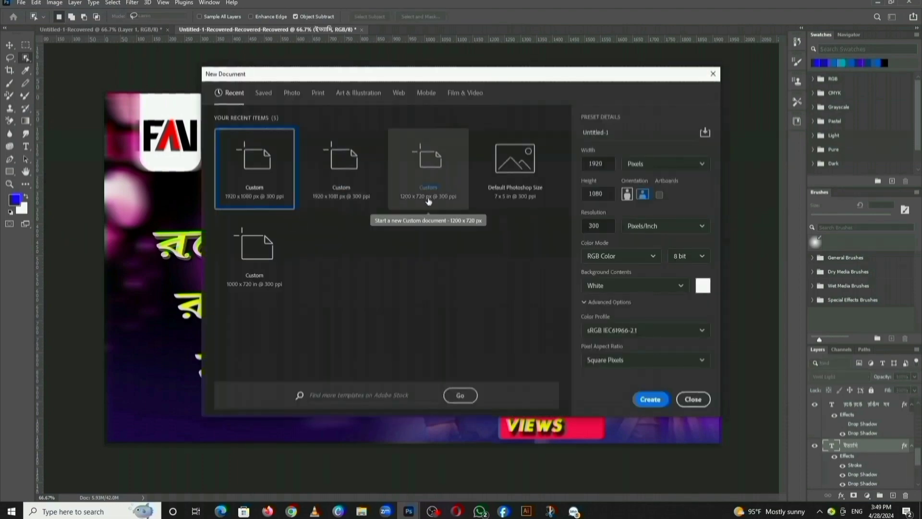
left_click(430, 202)
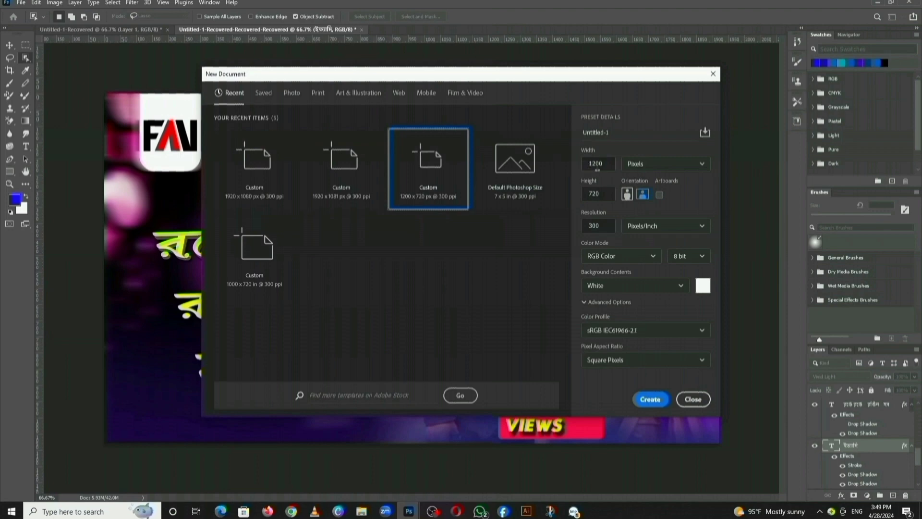
left_click(259, 192)
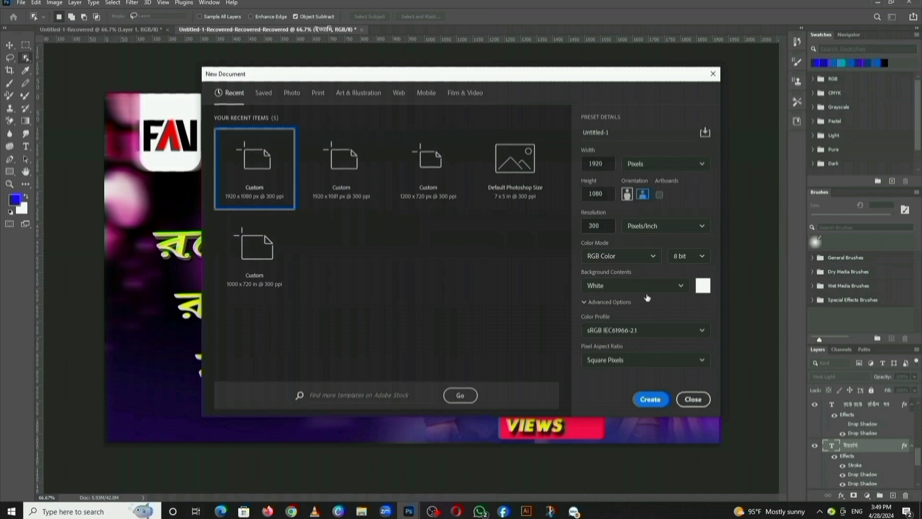
left_click(650, 399)
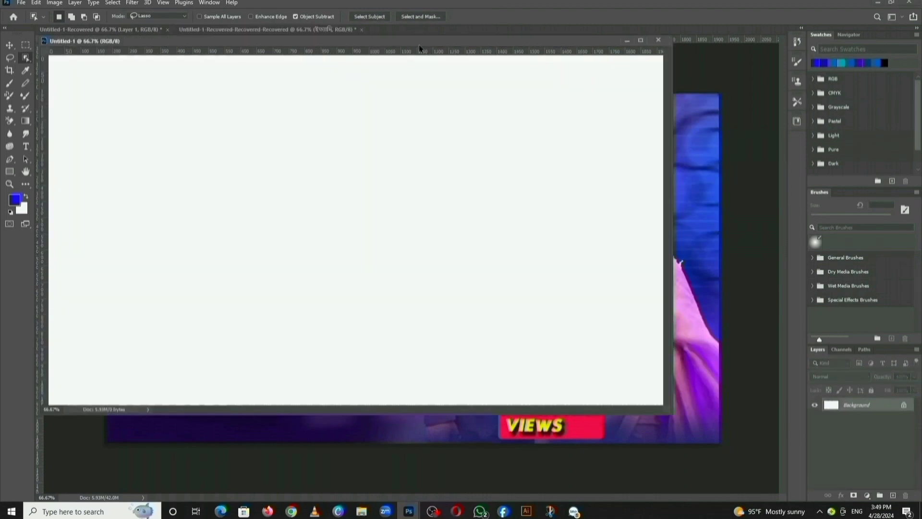
left_click_drag(418, 45, 483, 31)
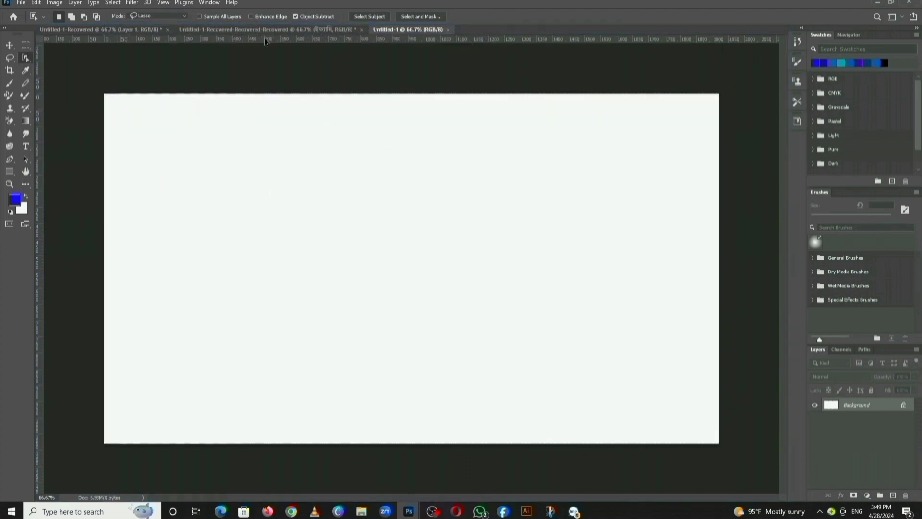
Step: Inspect the thumbnail in the first recovered document, toggling its top layer's visibility, and return to the new blank document
left_click(104, 27)
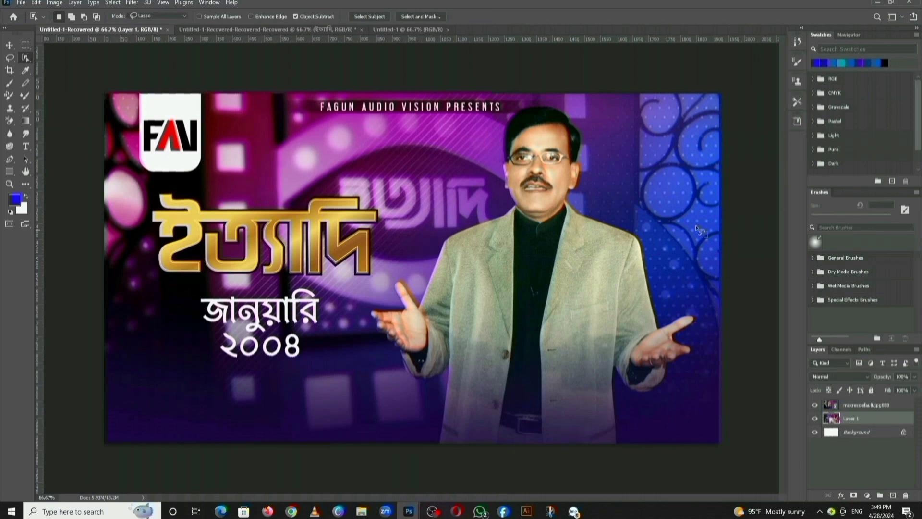
left_click(815, 405)
left_click(819, 406)
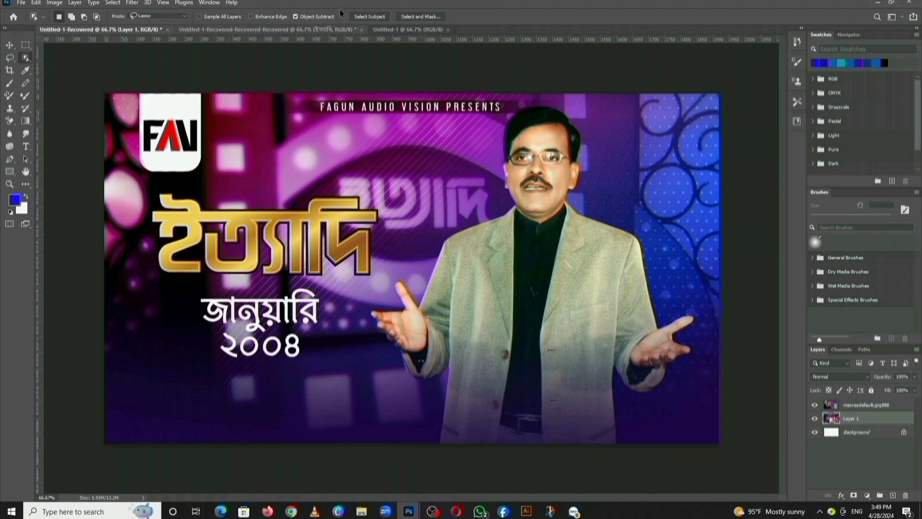
left_click(388, 30)
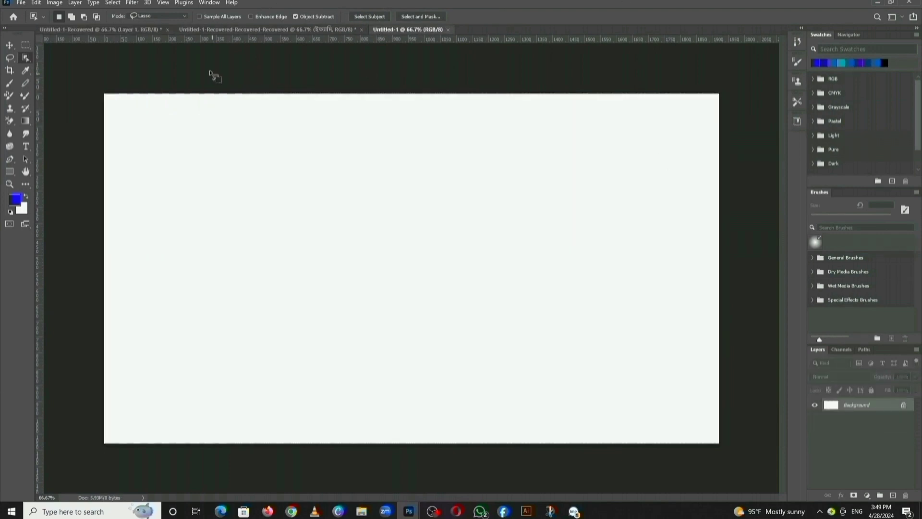
Step: Place maxresdefault.jpg888.jpg from New Volume (F:) as a linked image filling the blank canvas
left_click(22, 3)
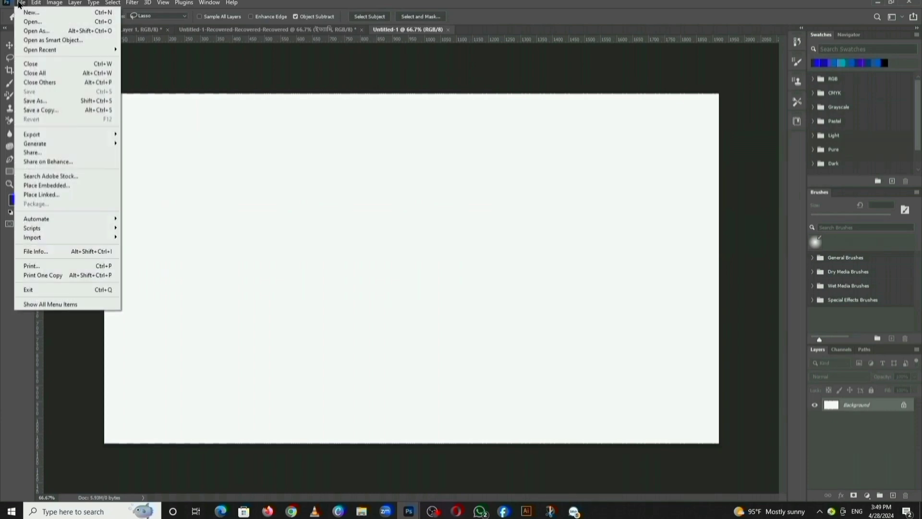
left_click(41, 198)
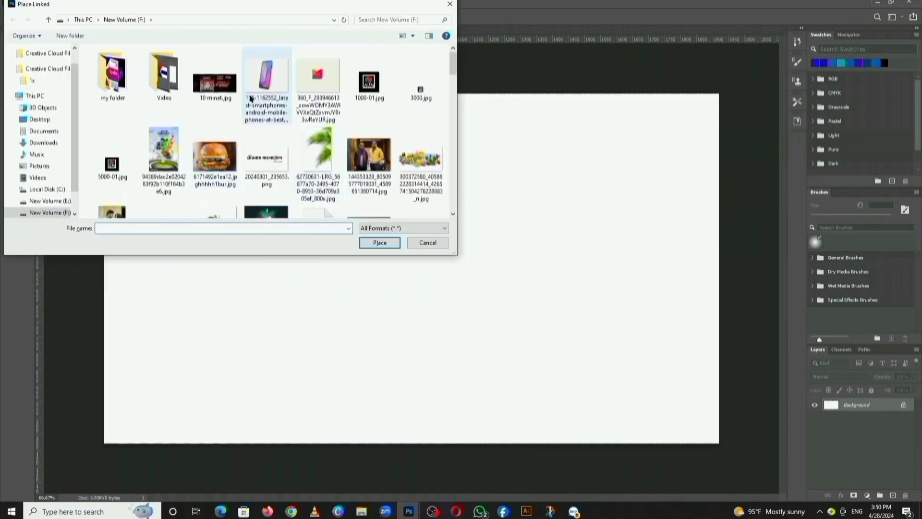
scroll(230, 136, "down", 3)
scroll(197, 176, "down", 1)
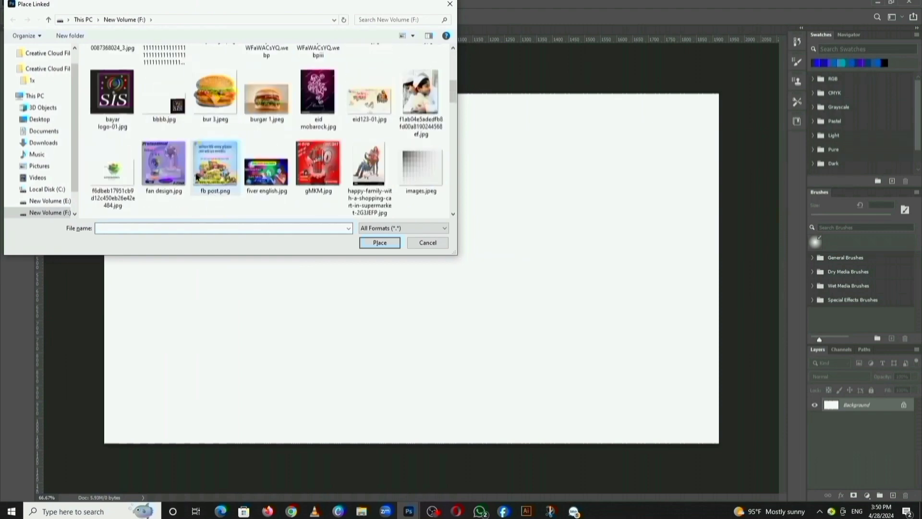
scroll(196, 178, "down", 1)
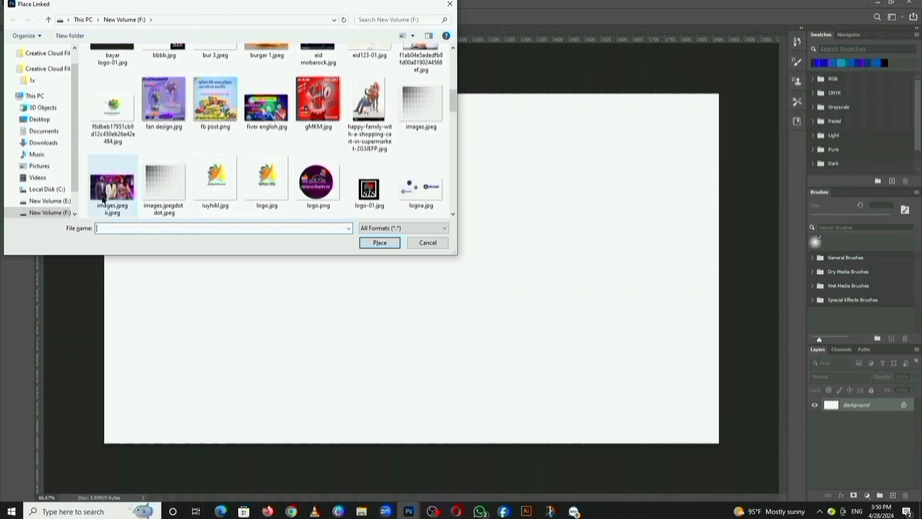
scroll(102, 199, "down", 1)
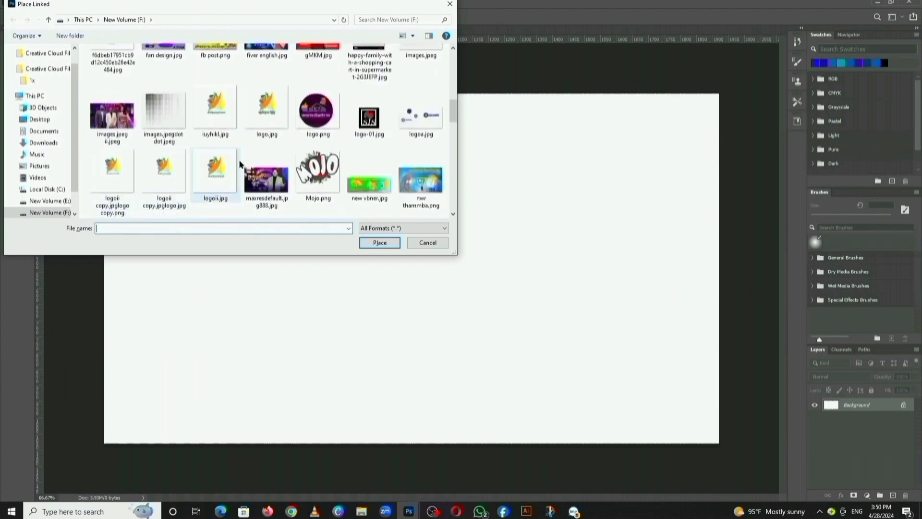
left_click(259, 181)
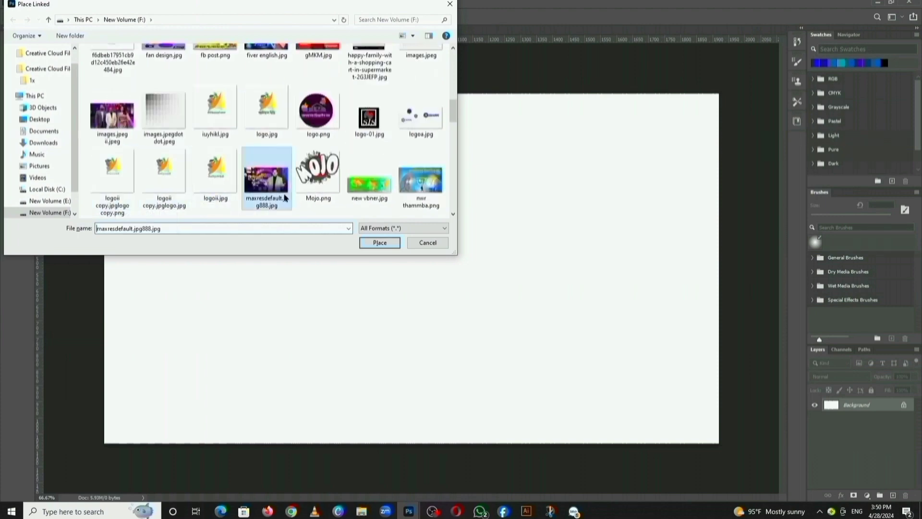
left_click(375, 243)
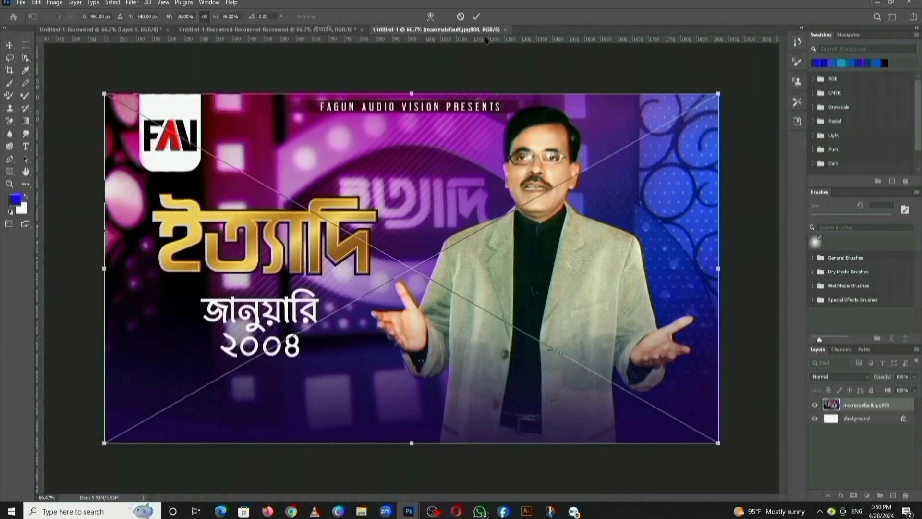
left_click(477, 17)
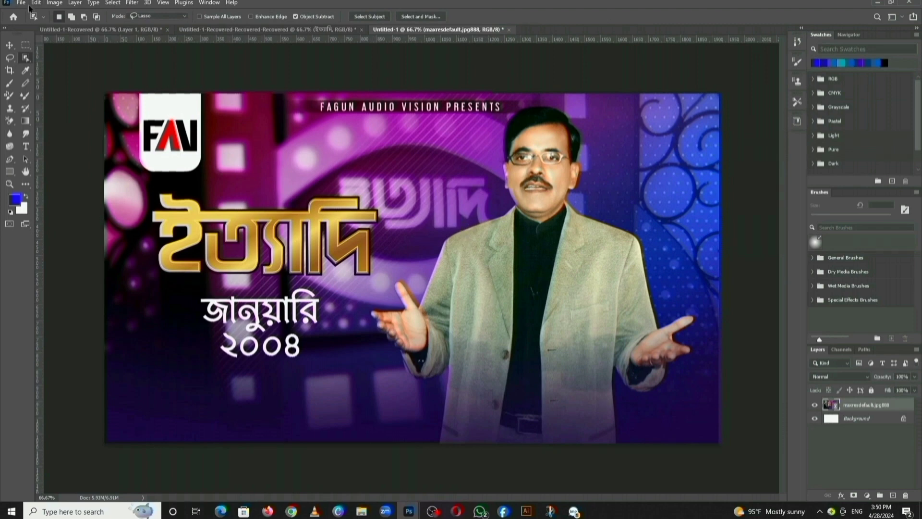
Step: Select the man in the blazer on the placed image with the Object Selection tool
right_click(25, 57)
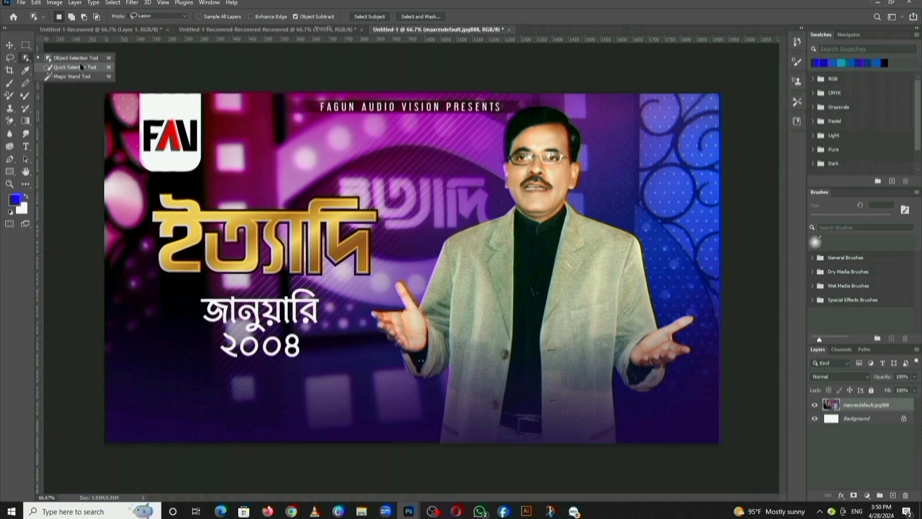
left_click(85, 58)
mouse_move(352, 328)
left_mouse_down()
mouse_move(423, 252)
mouse_move(497, 206)
mouse_move(508, 110)
mouse_move(530, 98)
mouse_move(602, 126)
mouse_move(574, 197)
mouse_move(629, 222)
mouse_move(657, 321)
mouse_move(710, 305)
mouse_move(688, 339)
mouse_move(703, 358)
mouse_move(672, 374)
mouse_move(652, 399)
mouse_move(629, 400)
mouse_move(629, 431)
mouse_move(610, 449)
mouse_move(429, 443)
mouse_move(441, 390)
mouse_move(403, 395)
mouse_move(353, 317)
left_mouse_up()
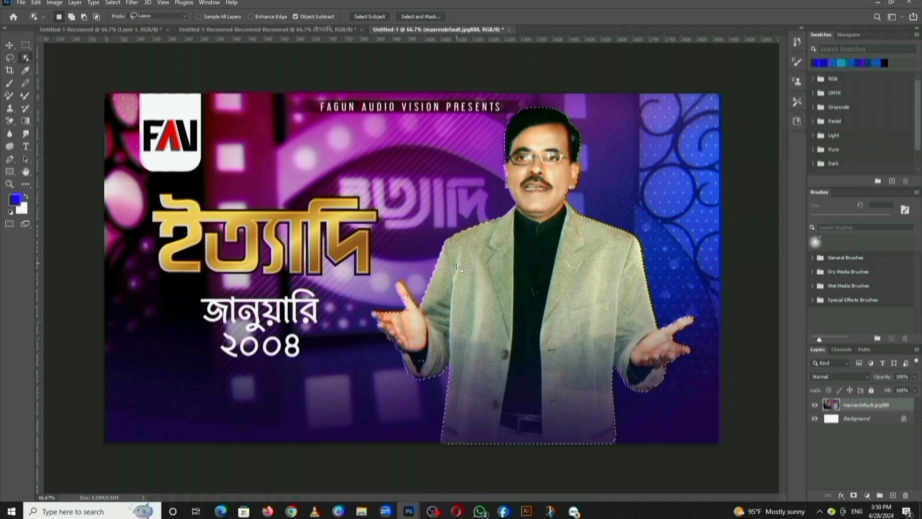
Step: Switch to the Quick Selection tool in add-to-selection mode, keeping the man selected
right_click(26, 58)
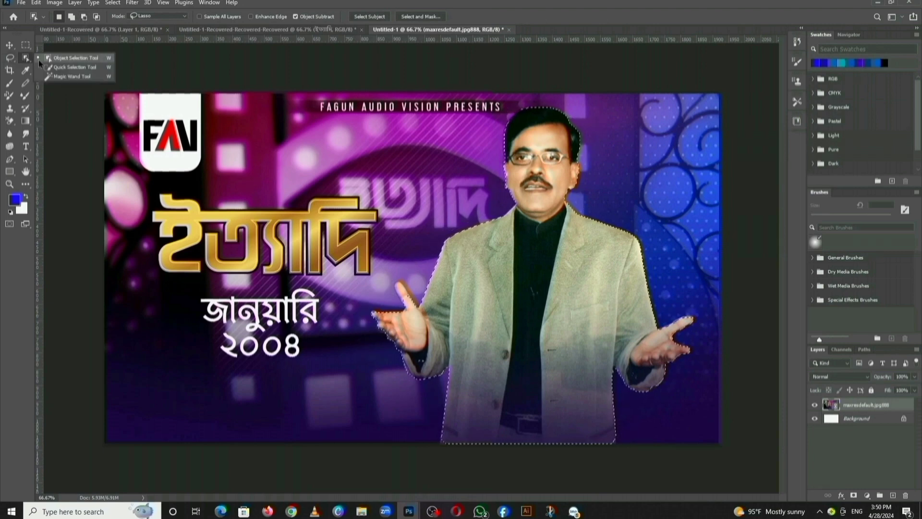
left_click(76, 68)
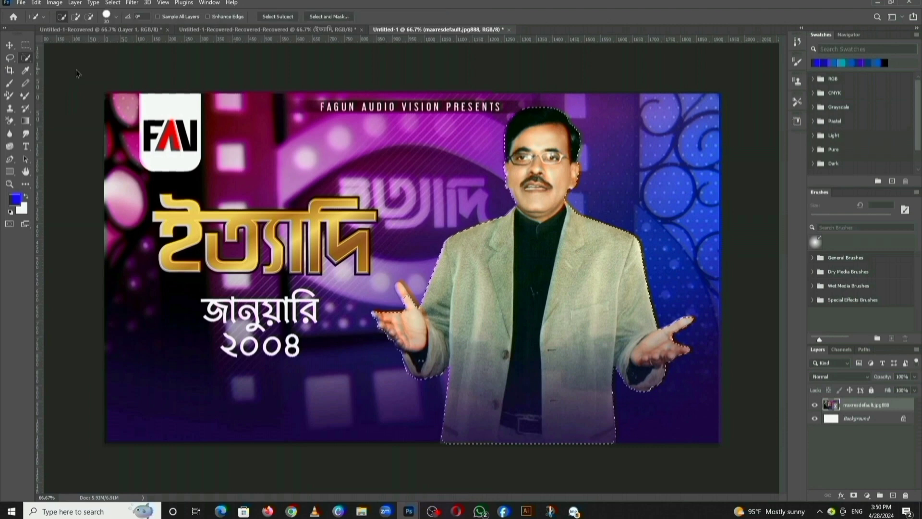
left_click(76, 17)
Step: Expand the selection around the man by 7 pixels
left_click(137, 4)
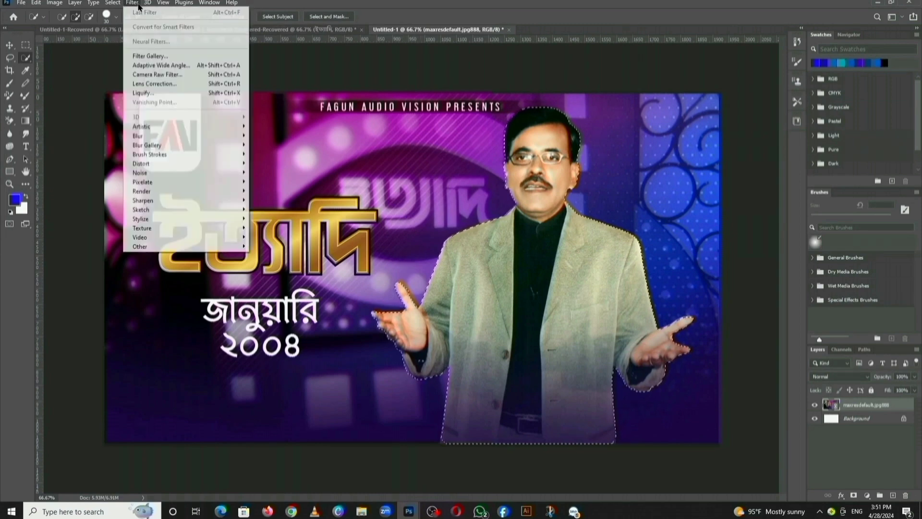
left_click(112, 3)
left_click(113, 3)
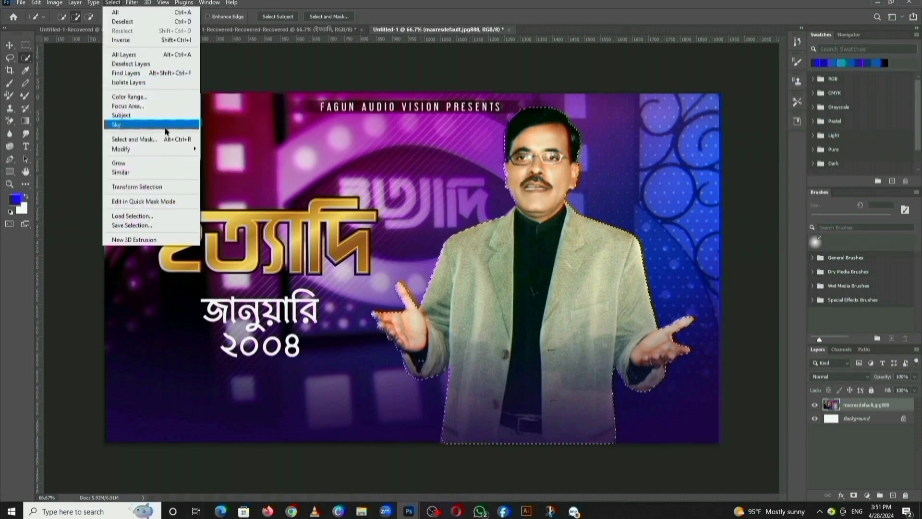
mouse_move(191, 149)
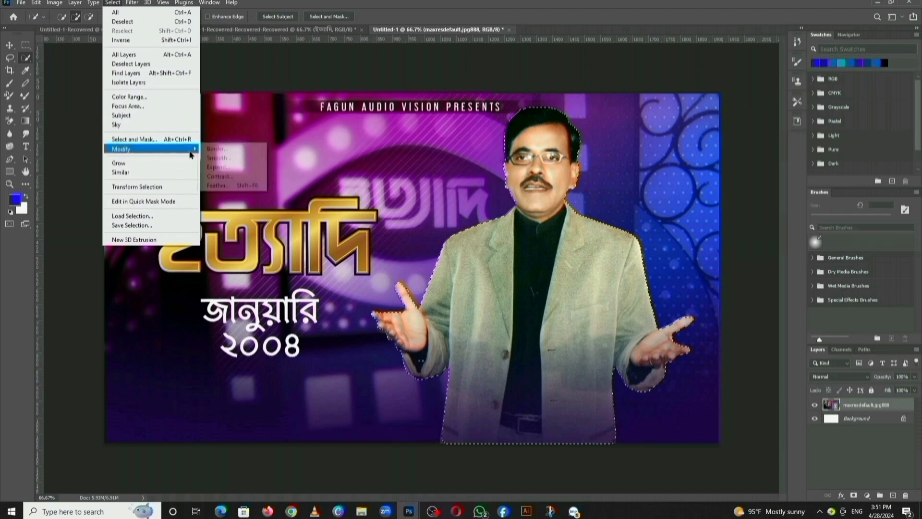
left_click(219, 167)
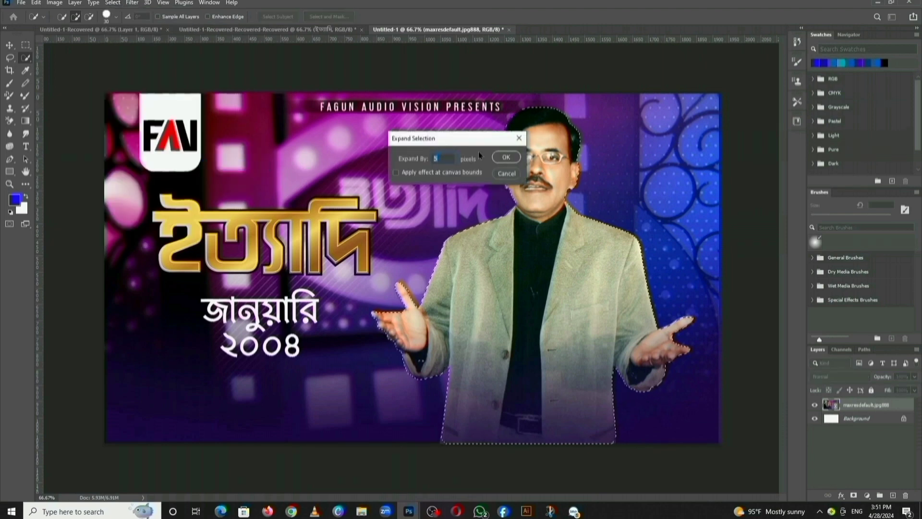
type("7")
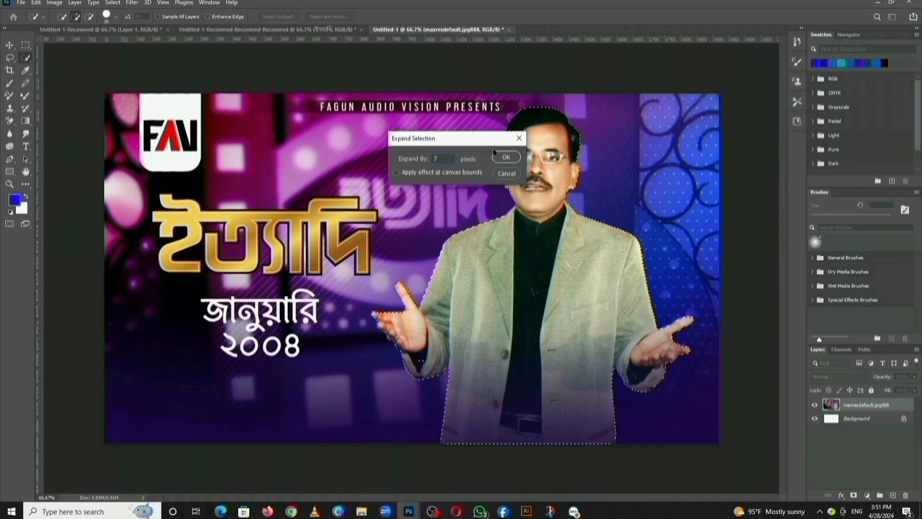
left_click(505, 159)
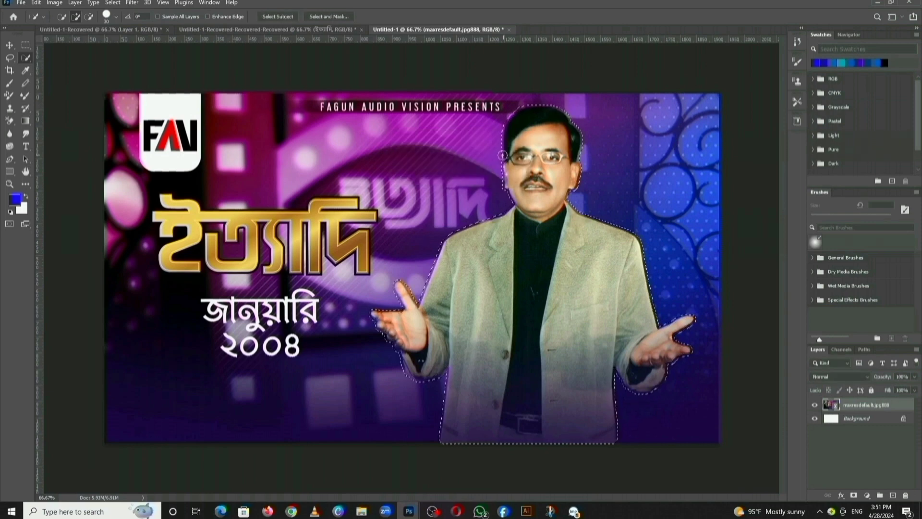
Step: Rasterize the placed smart object layer by attempting to paint on it with the Brush tool
left_click(36, 3)
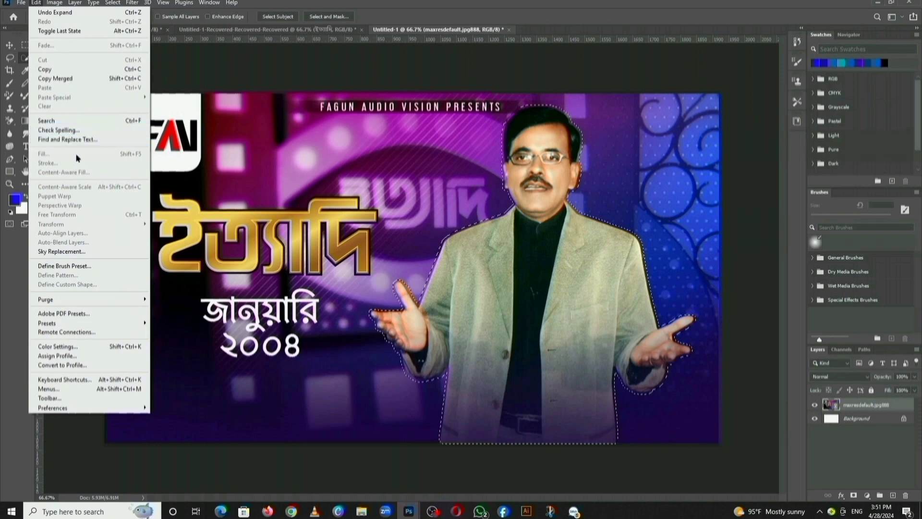
left_click(86, 71)
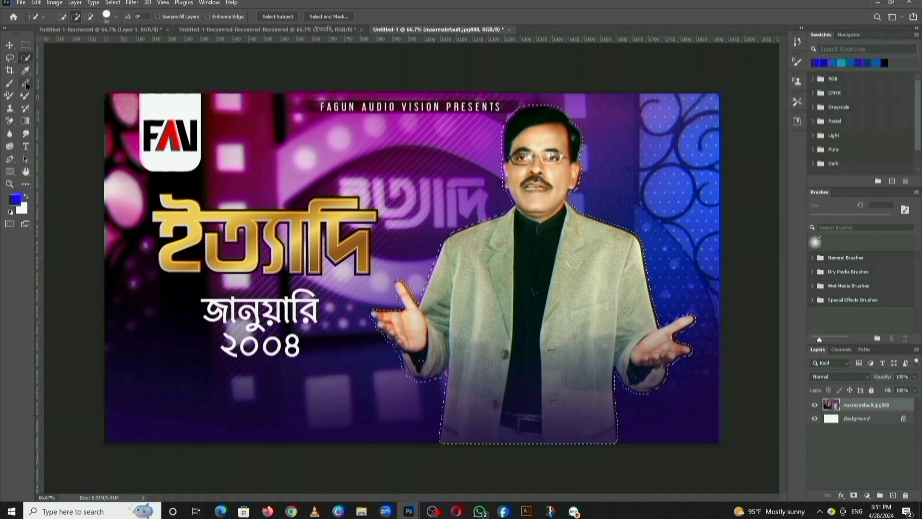
left_click(9, 84)
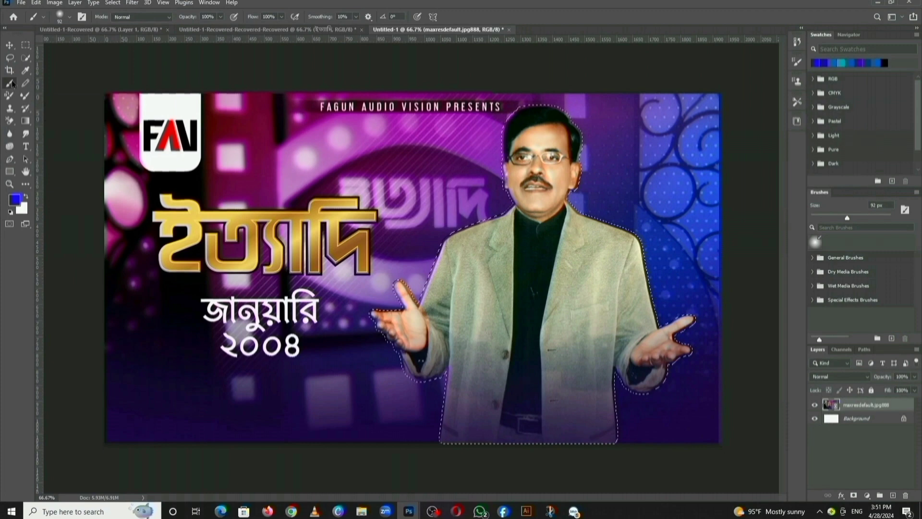
left_click(198, 135)
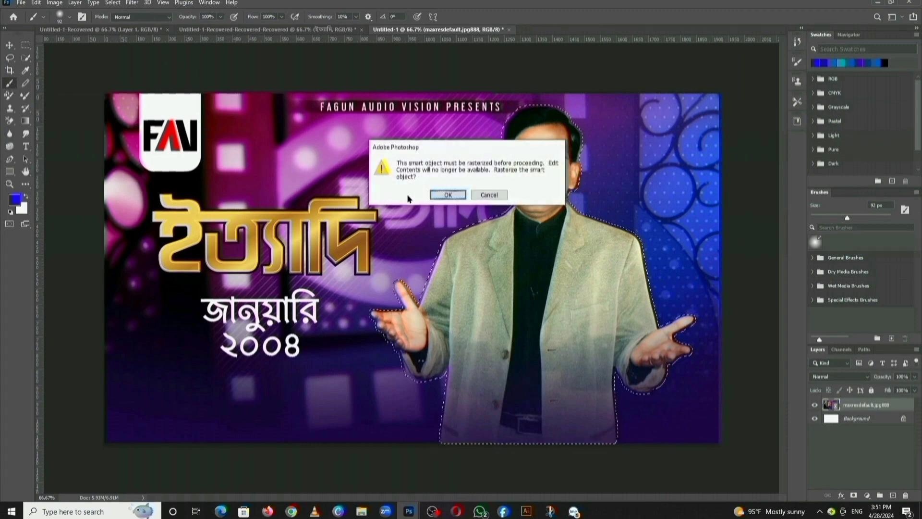
left_click(447, 195)
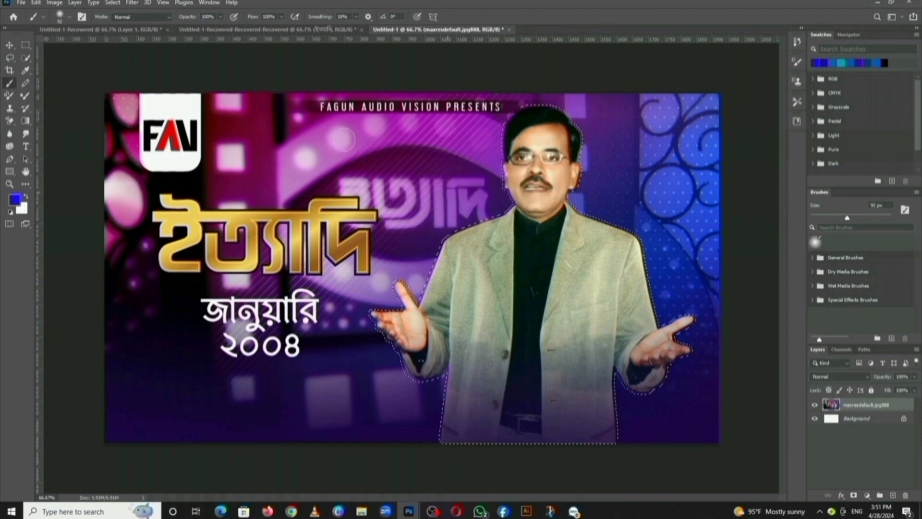
Step: Fill the selected man with Content-Aware contents, using color adaptation, Normal blending and 100% opacity
left_click(42, 4)
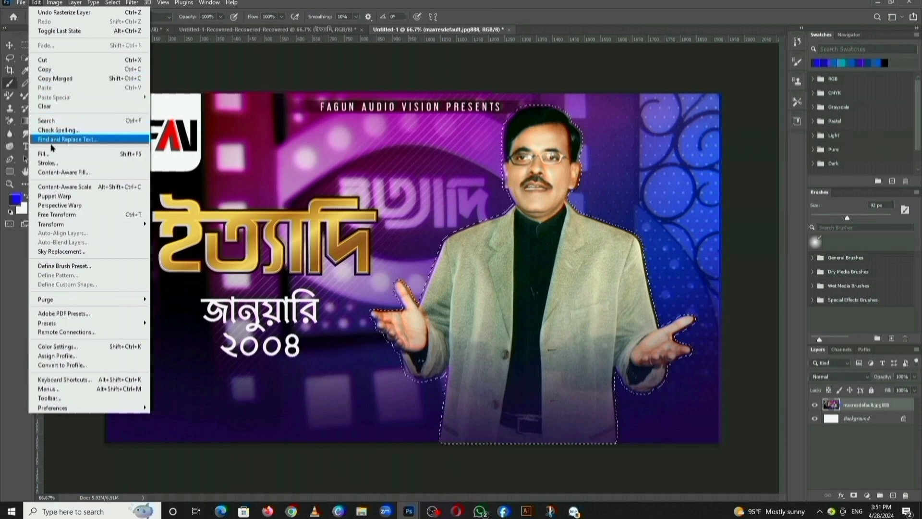
left_click(74, 155)
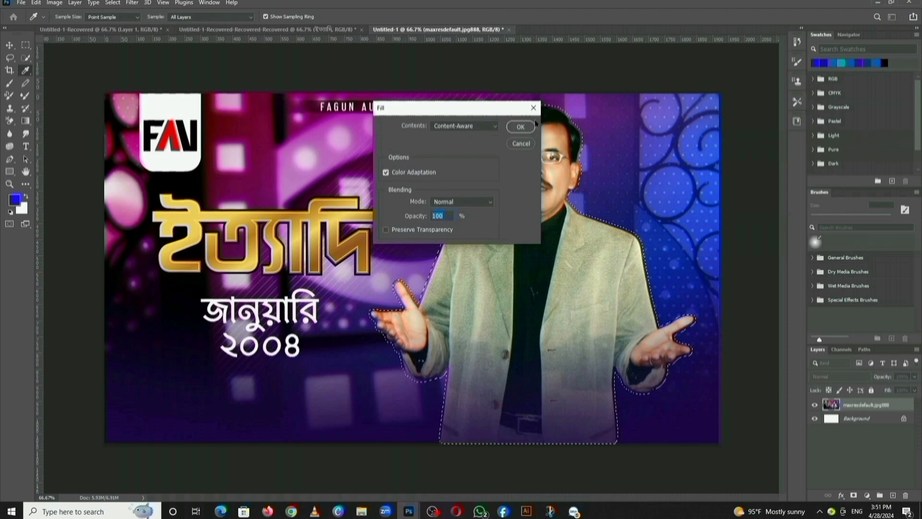
left_click(521, 127)
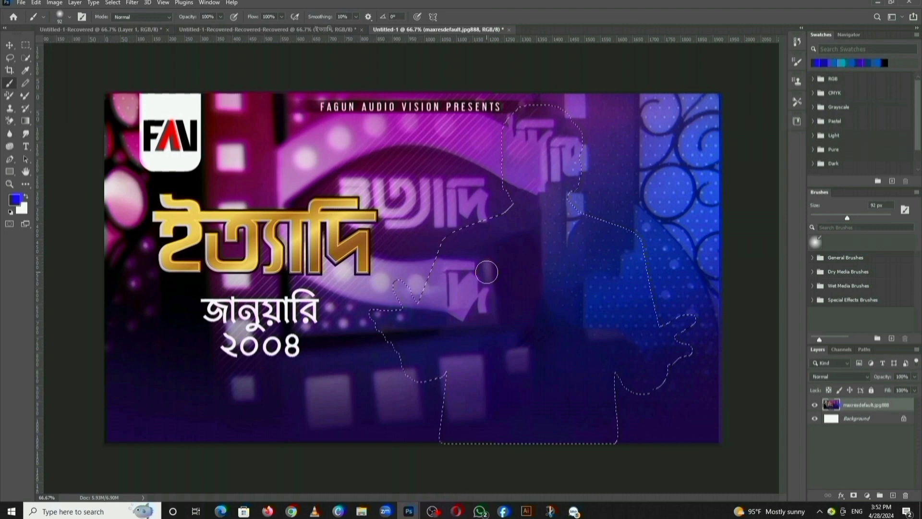
Step: Clear the existing selection and select the gold title lettering with the Object Selection tool
key("ctrl+d")
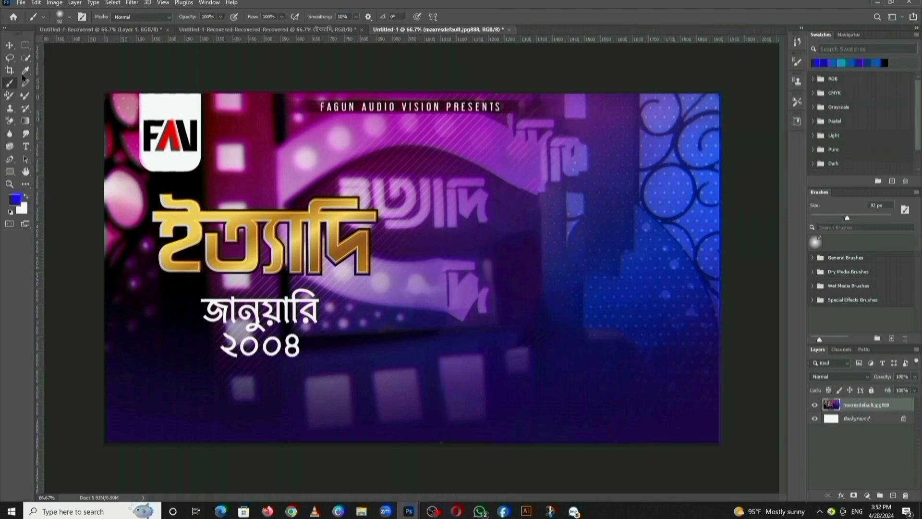
right_click(25, 58)
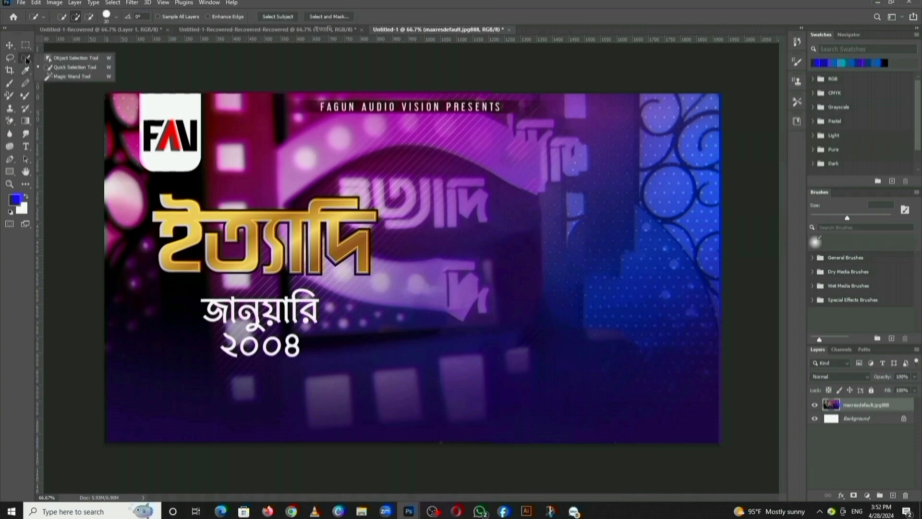
left_click(72, 58)
mouse_move(131, 198)
left_mouse_down()
mouse_move(161, 178)
mouse_move(218, 207)
mouse_move(371, 191)
mouse_move(390, 260)
left_mouse_up()
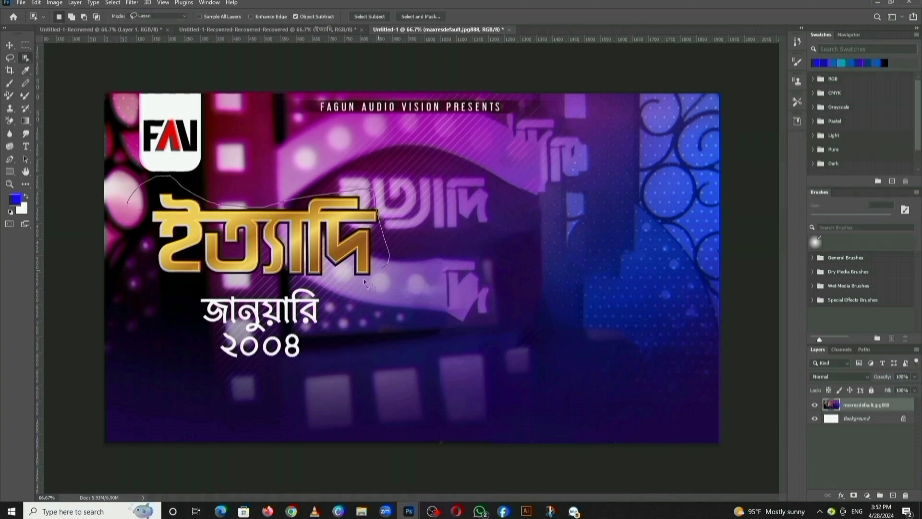
mouse_move(328, 284)
left_mouse_down()
mouse_move(191, 297)
mouse_move(157, 290)
mouse_move(143, 270)
mouse_move(144, 180)
left_mouse_up()
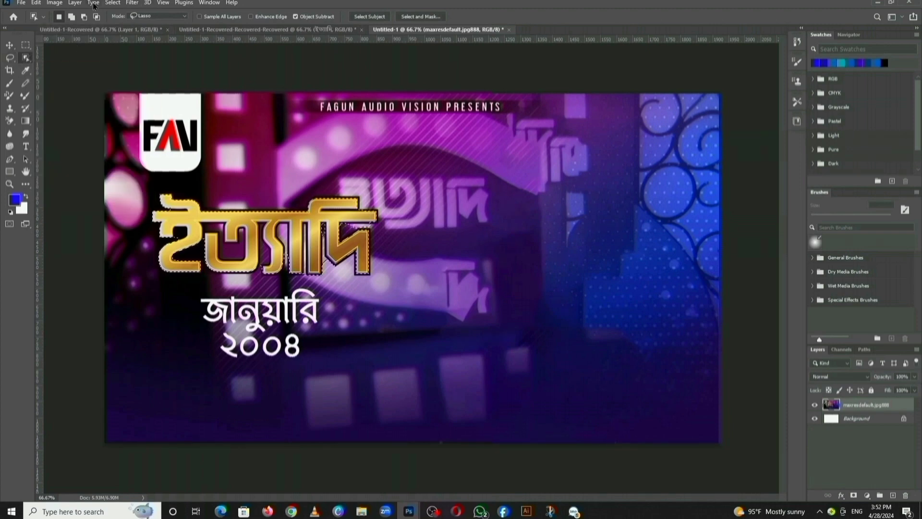
Step: Expand the selection slightly beyond the edges of the gold title lettering
left_click(112, 3)
mouse_move(144, 149)
left_click(211, 172)
left_click(508, 157)
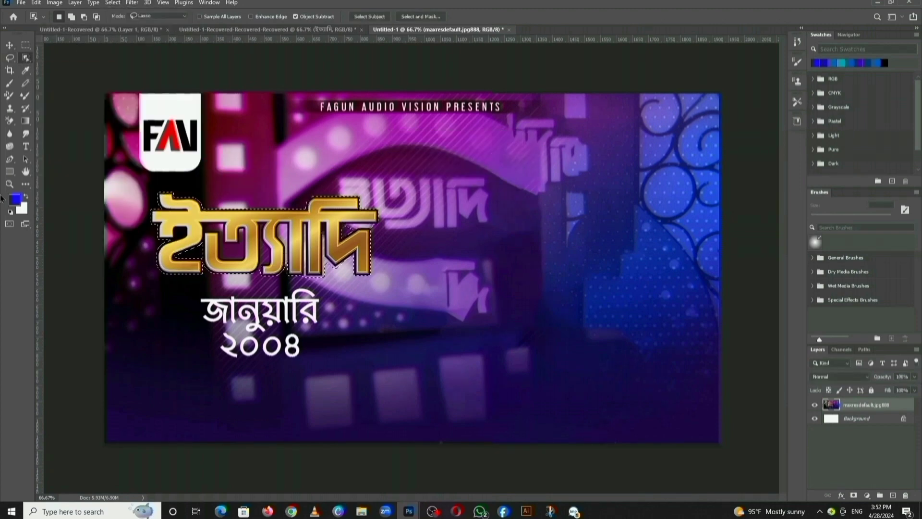
Step: Fill the selected gold title with Content-Aware contents, using color adaptation, Normal blending and 100% opacity, and deselect
left_click(36, 3)
left_click(55, 154)
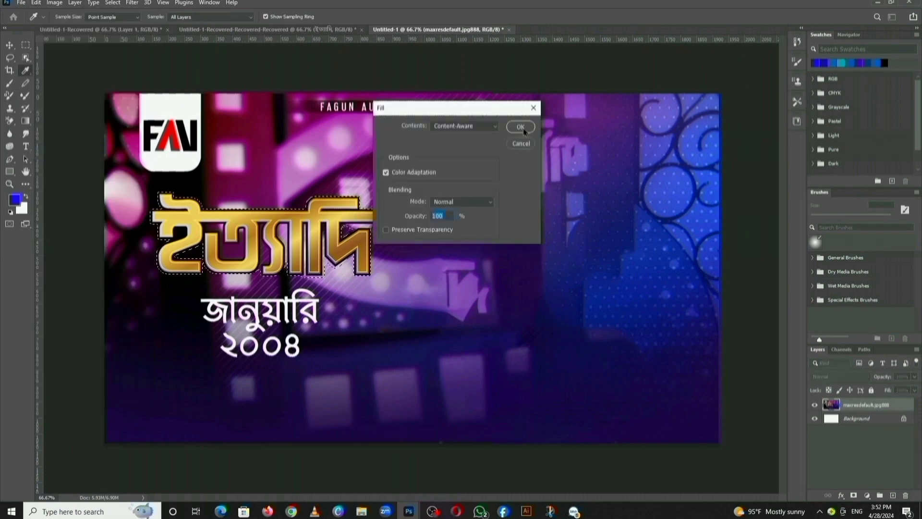
left_click(522, 128)
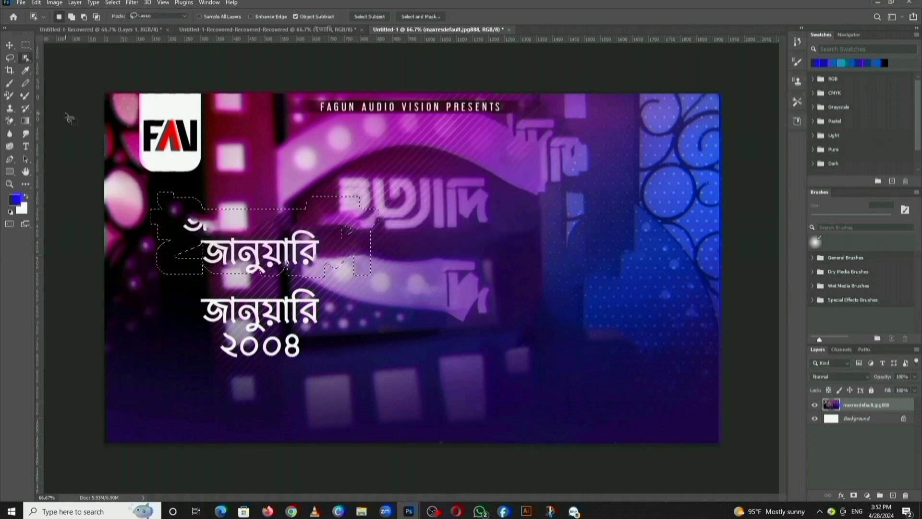
key("ctrl+d")
Step: Select the white month and year text with its leftover fragments, and expand the selection by 9 pixels
mouse_move(167, 229)
left_mouse_down()
mouse_move(263, 403)
mouse_move(200, 221)
left_mouse_up()
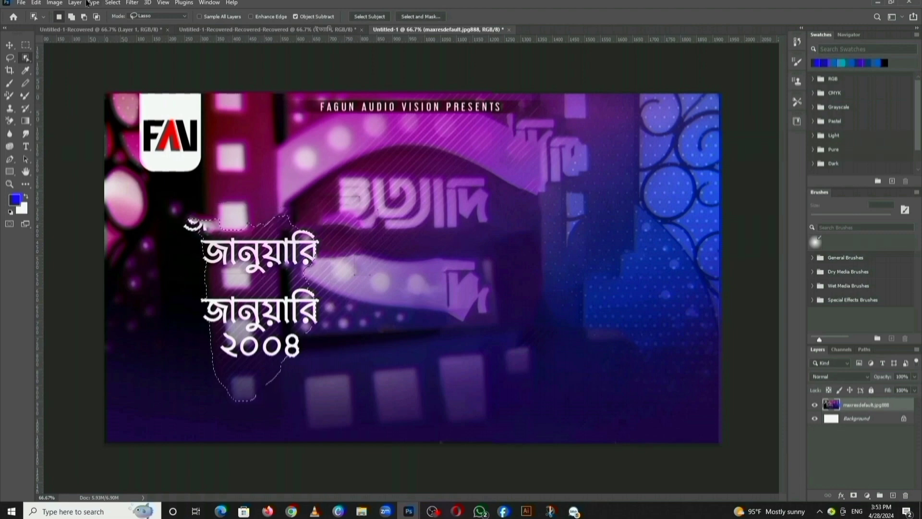
left_click(113, 3)
mouse_move(134, 146)
left_click(226, 168)
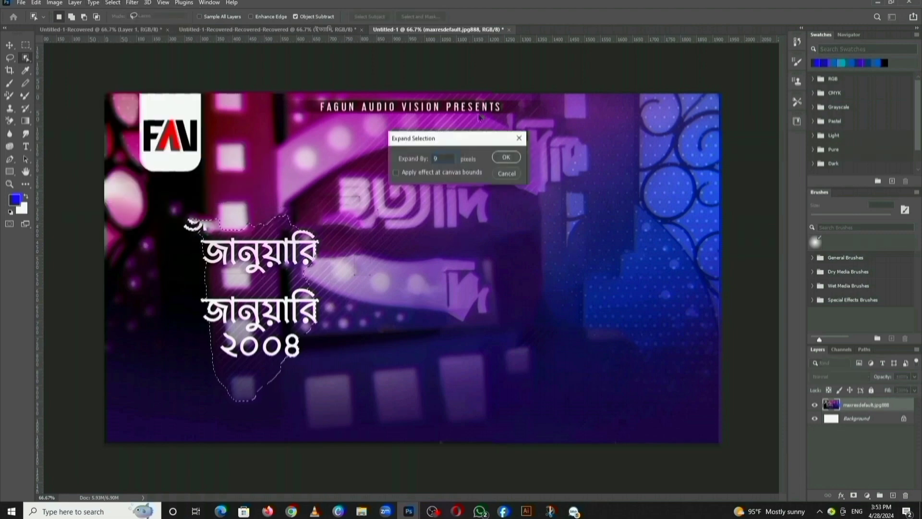
left_click(506, 157)
Step: Remove the selected white text with a Content-Aware fill and clear the selection
left_click(36, 3)
left_click(144, 163)
key("Return")
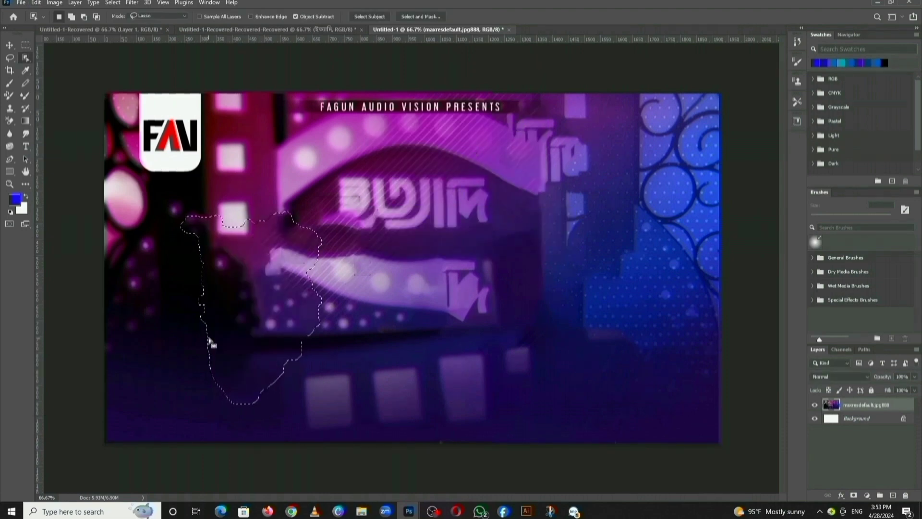
key("ctrl+d")
Step: Select the whole background except the FAV logo, refining the selection with the Quick Selection tool and setting it to subtract
mouse_move(110, 96)
left_mouse_down()
mouse_move(93, 301)
mouse_move(102, 458)
mouse_move(526, 479)
mouse_move(729, 471)
mouse_move(732, 101)
mouse_move(532, 94)
mouse_move(521, 124)
mouse_move(342, 136)
mouse_move(291, 128)
mouse_move(289, 89)
mouse_move(246, 103)
mouse_move(207, 95)
mouse_move(203, 165)
mouse_move(164, 183)
mouse_move(142, 168)
mouse_move(134, 146)
mouse_move(133, 86)
mouse_move(101, 114)
left_mouse_up()
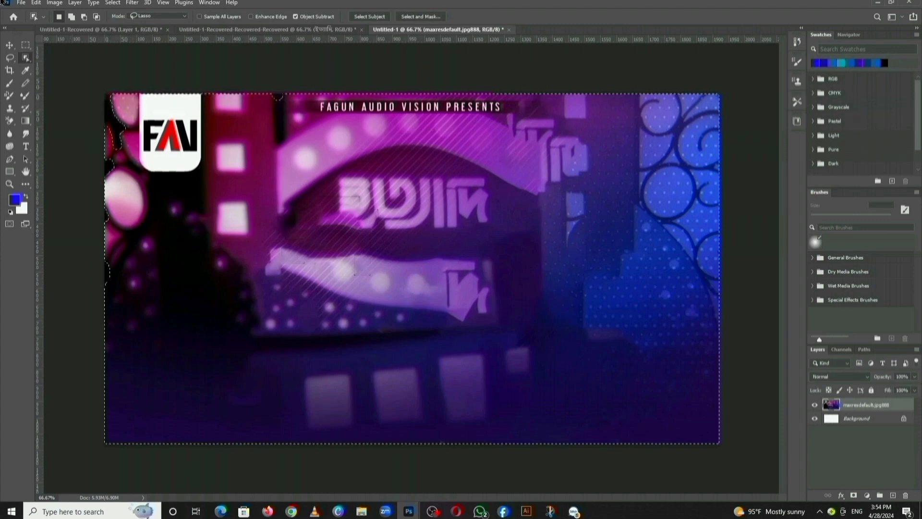
right_click(22, 60)
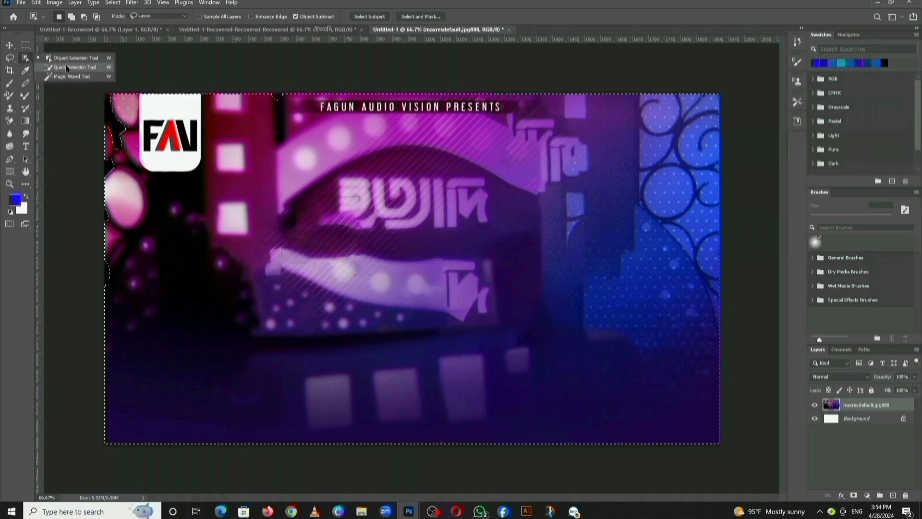
left_click(66, 68)
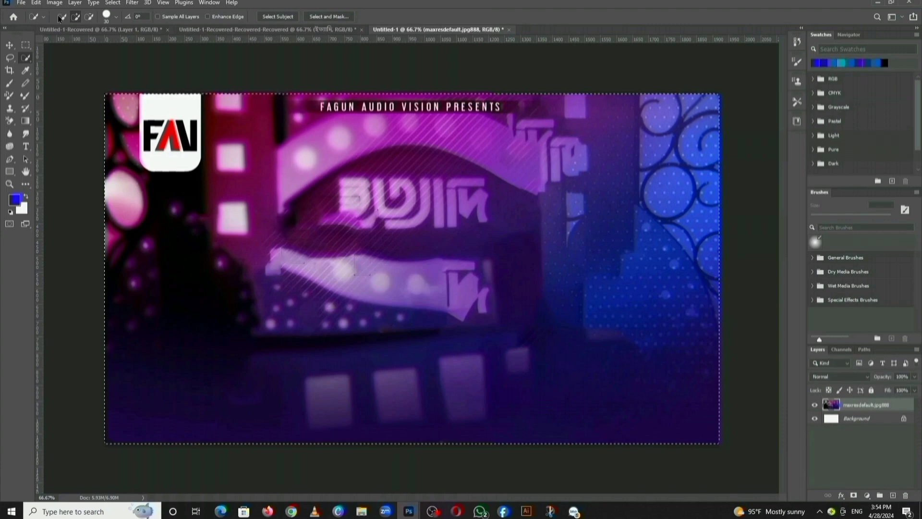
left_click(90, 16)
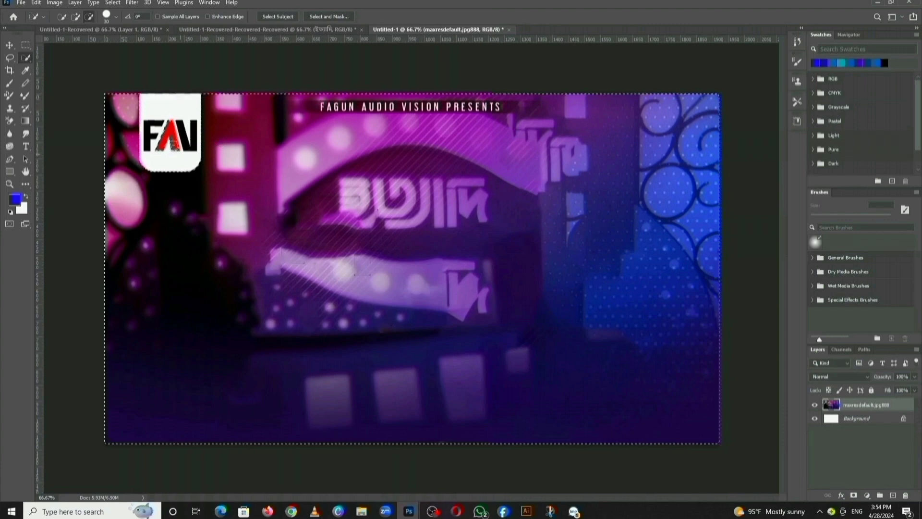
Step: Exclude the FAGUN AUDIO VISION PRESENTS caption strip from the background selection, alternating between subtracting and adding
mouse_move(502, 106)
left_mouse_down()
mouse_move(477, 95)
mouse_move(320, 100)
left_mouse_up()
left_click(76, 17)
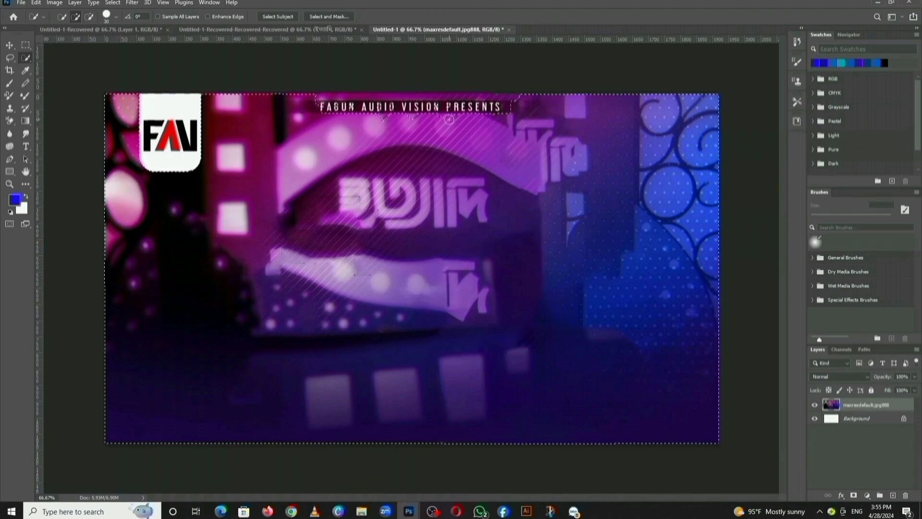
left_click(89, 16)
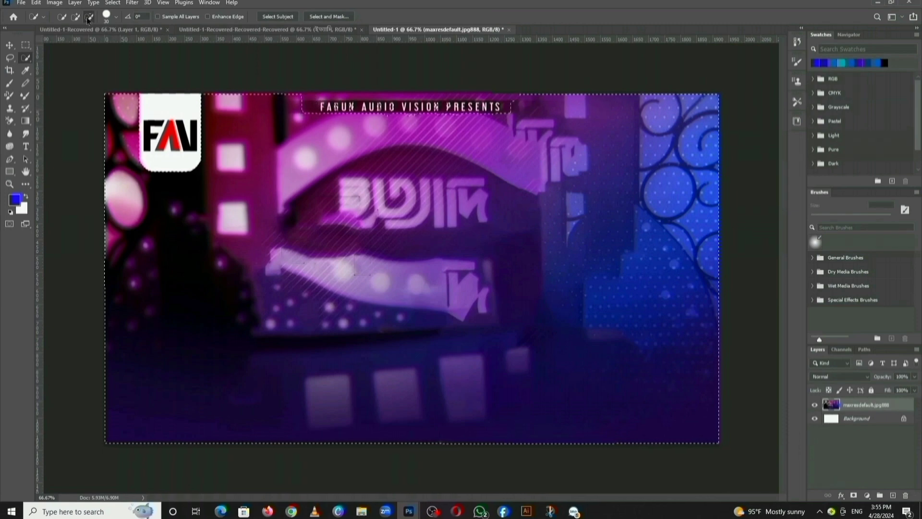
left_click_drag(543, 148, 432, 133)
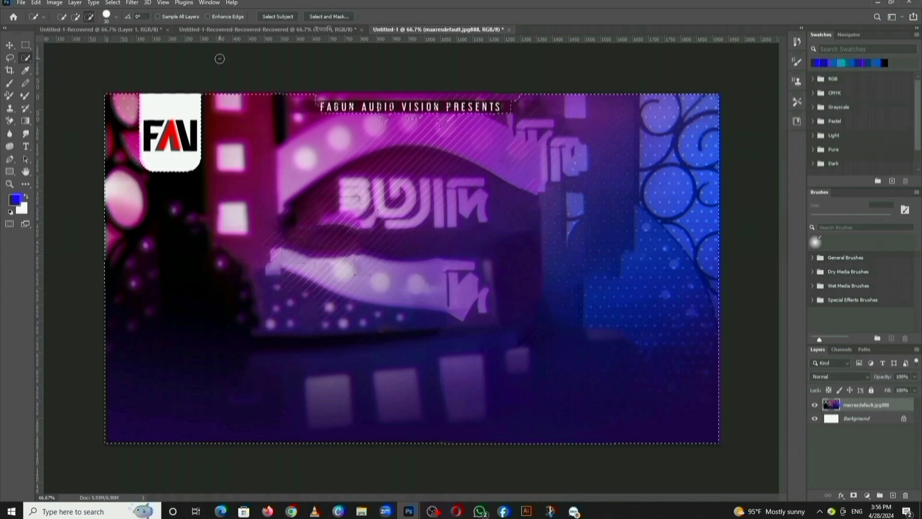
left_click(76, 17)
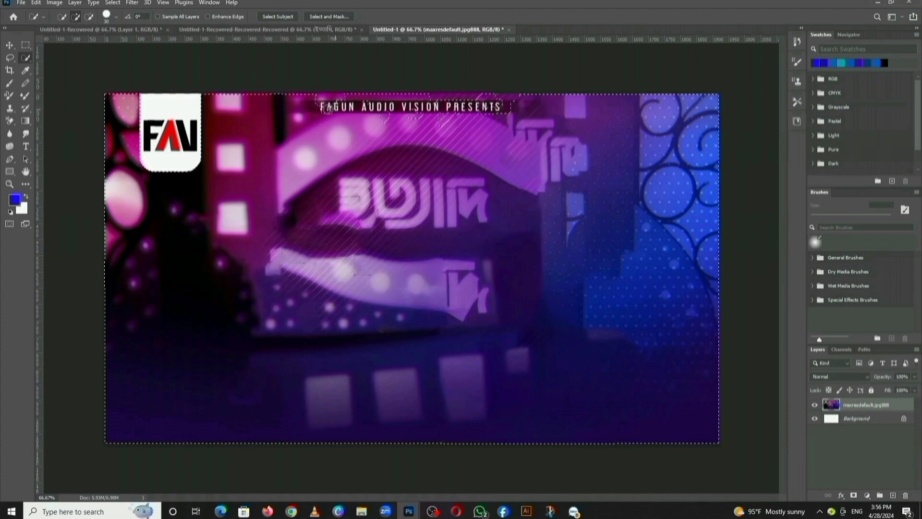
left_click(90, 17)
left_click_drag(367, 98, 368, 101)
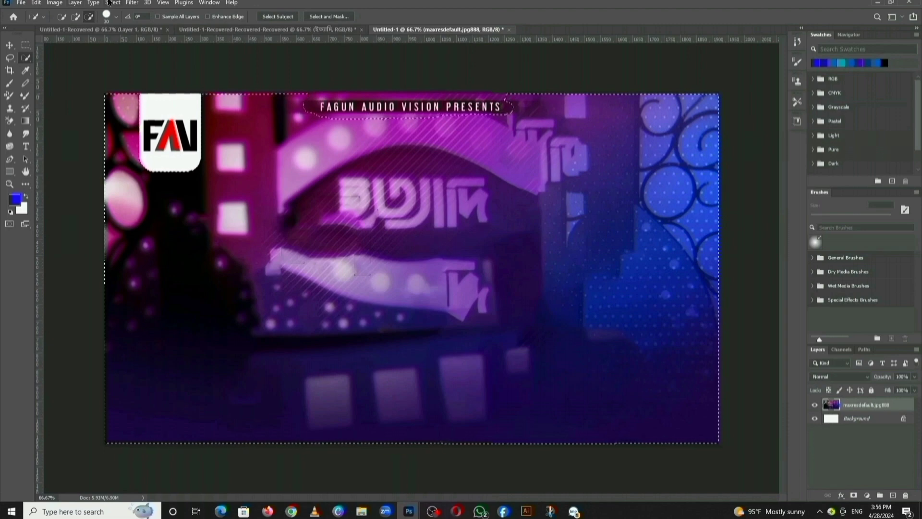
Step: Apply a Motion Blur with angle 0° and distance 57 pixels to the selected background, and deselect
left_click(130, 4)
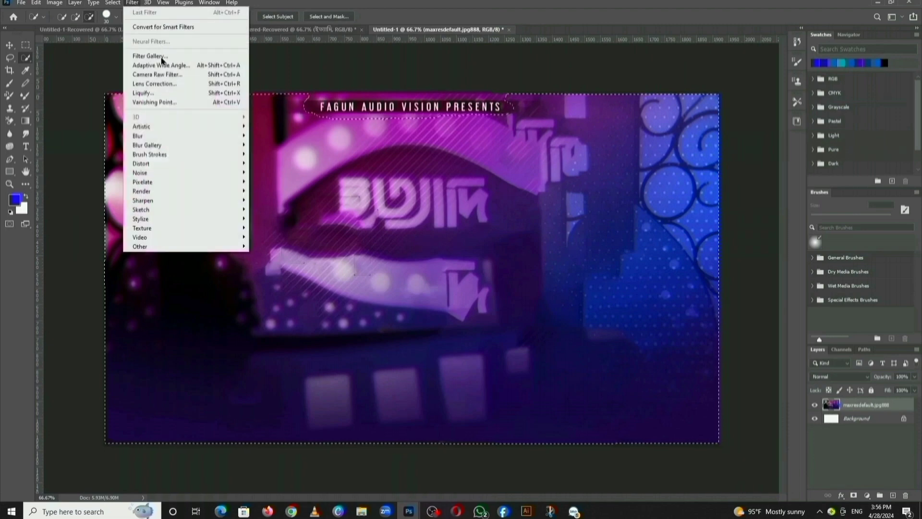
mouse_move(216, 154)
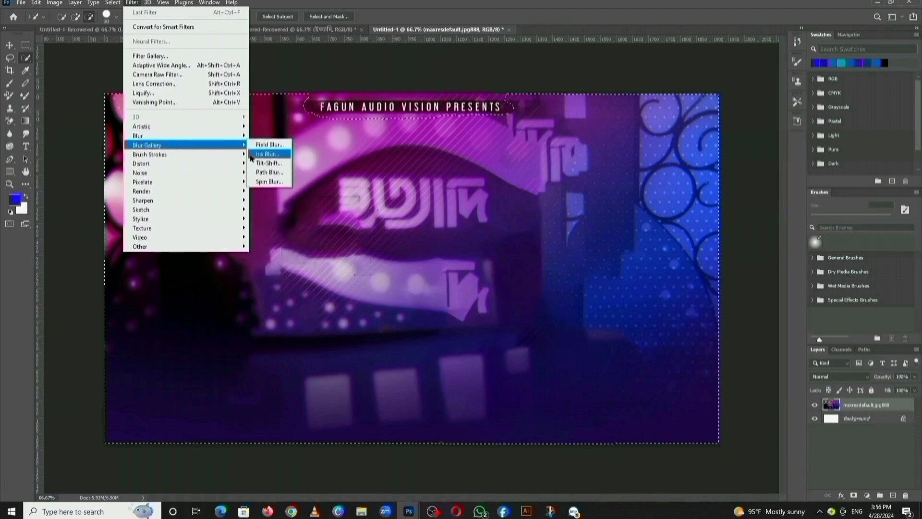
mouse_move(238, 137)
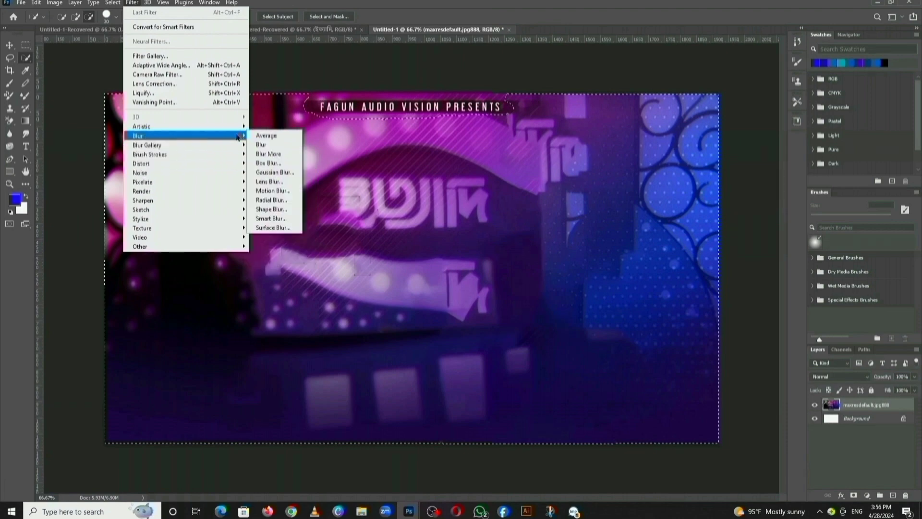
left_click(283, 192)
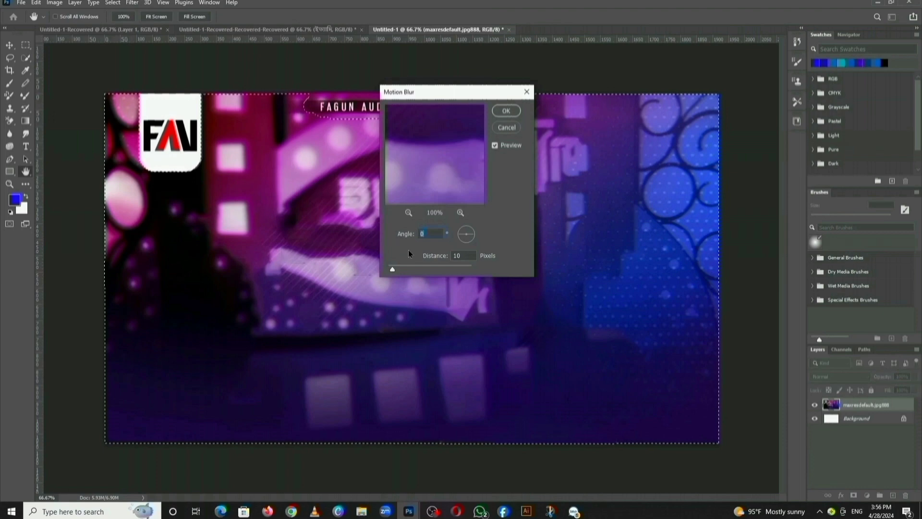
left_click_drag(415, 270, 419, 270)
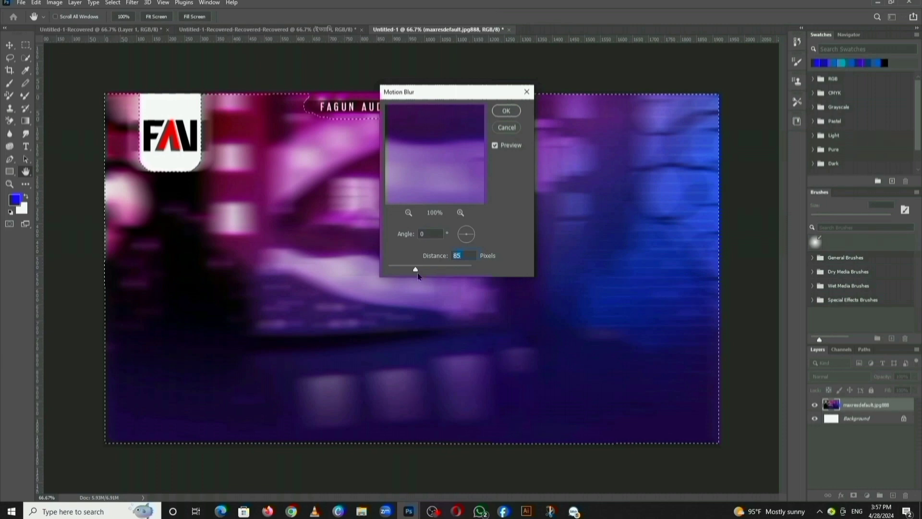
mouse_move(417, 272)
left_mouse_down()
mouse_move(429, 273)
mouse_move(402, 274)
mouse_move(411, 272)
left_mouse_up()
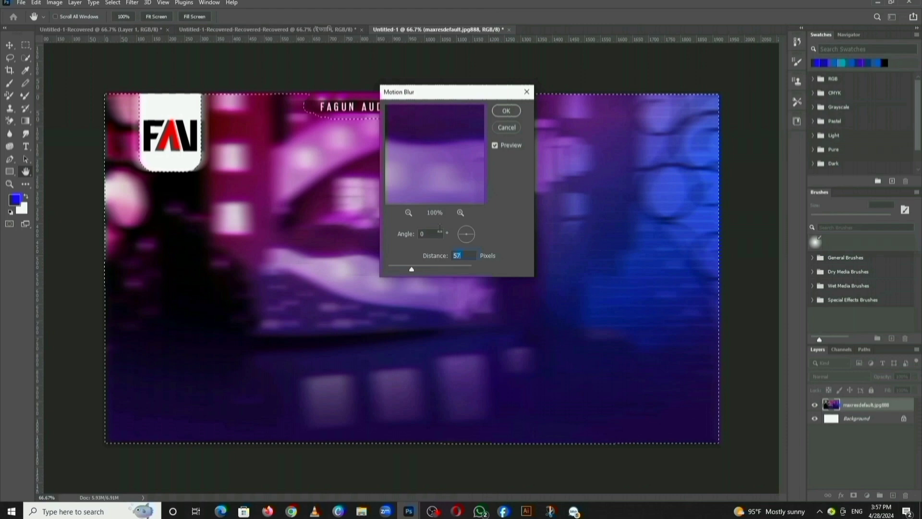
left_click(506, 109)
key("ctrl+d")
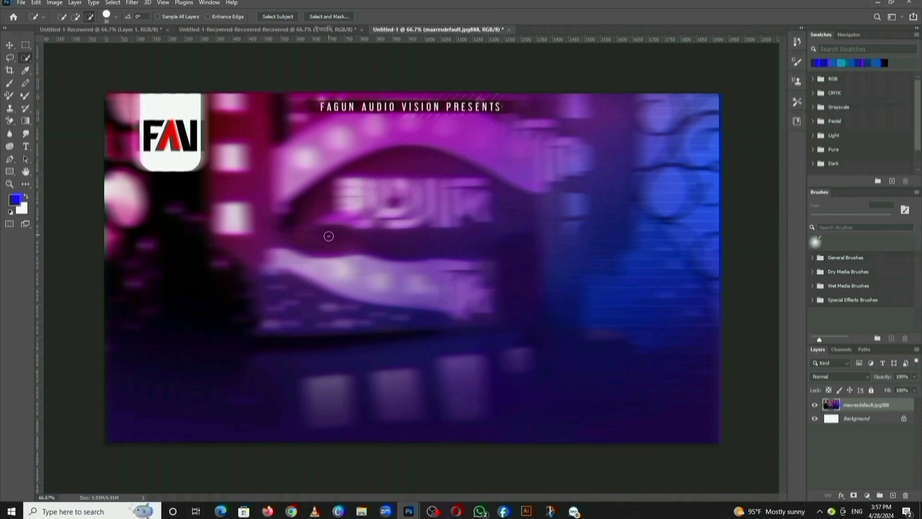
Step: In the Untitled-1-Recovered document, hide the maxresdefault.jpg888 layer and keep Layer 1 with the three-person photo shown
left_click(138, 30)
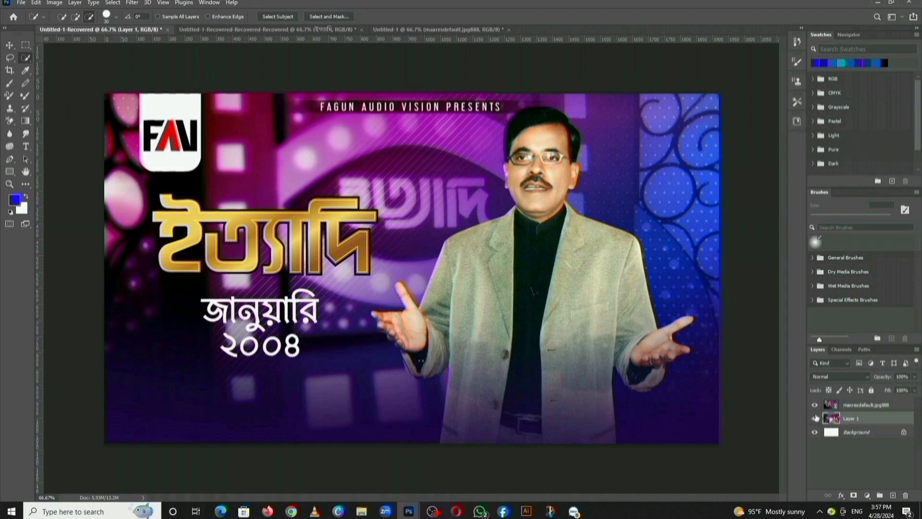
left_click(815, 419)
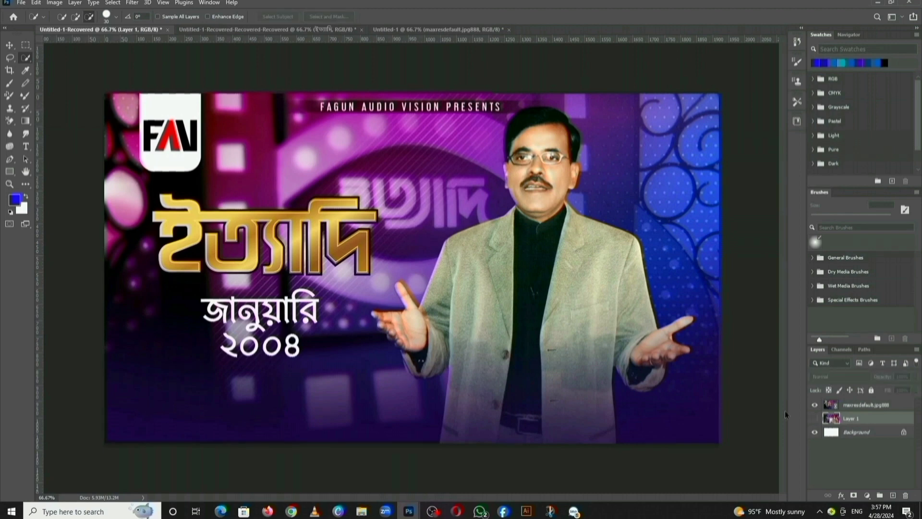
left_click(815, 405)
left_click(815, 418)
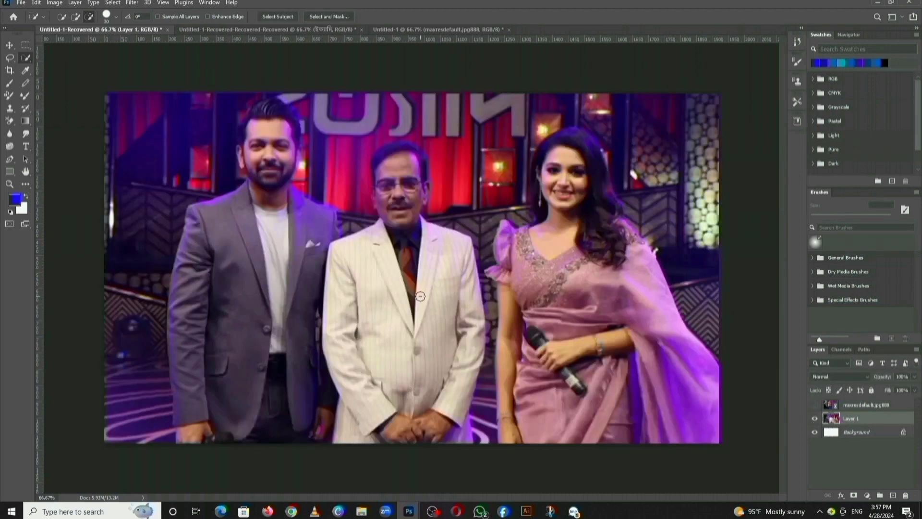
Step: Copy the three-person photo layer into the Untitled-1 document over the blurred background, and duplicate it there
left_click(10, 45)
left_click(438, 29)
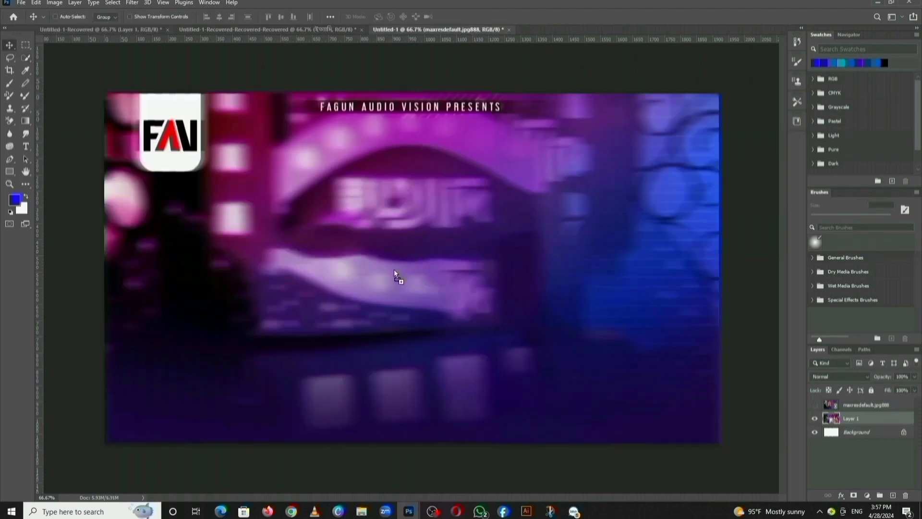
left_click_drag(394, 271, 393, 280)
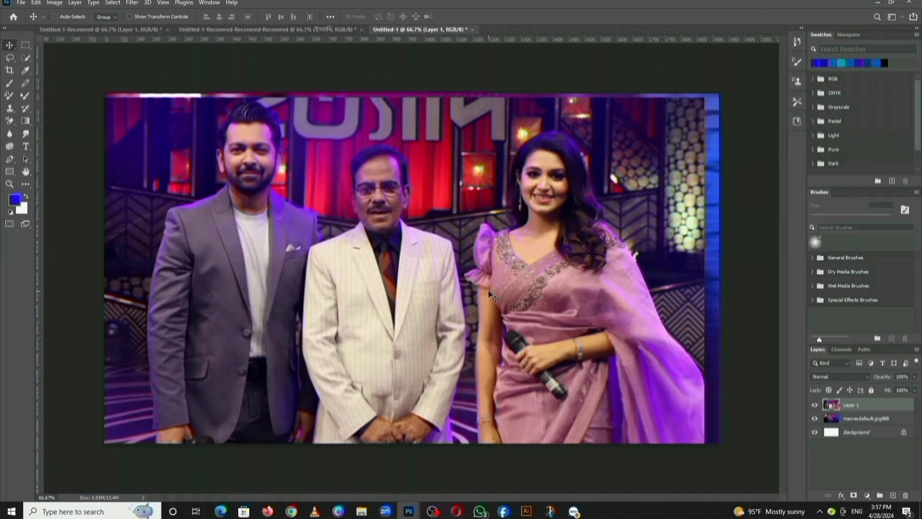
key("ctrl")
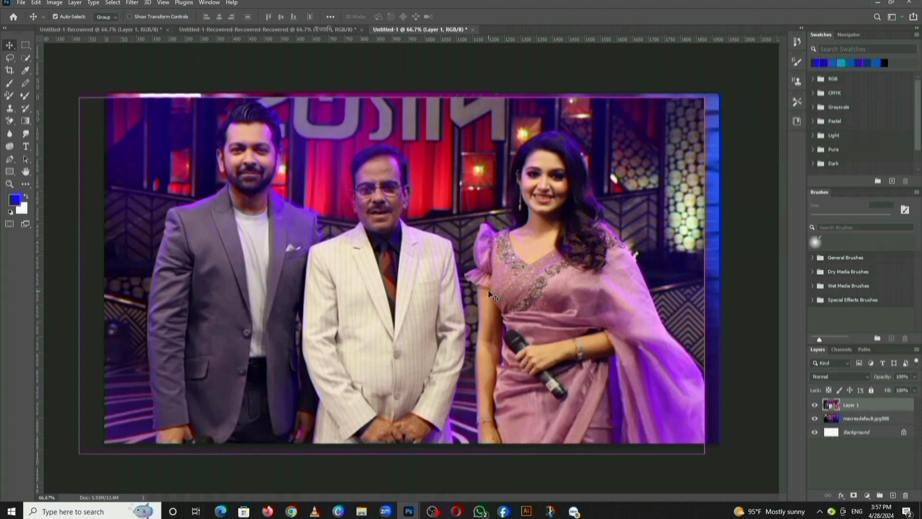
key("ctrl+j")
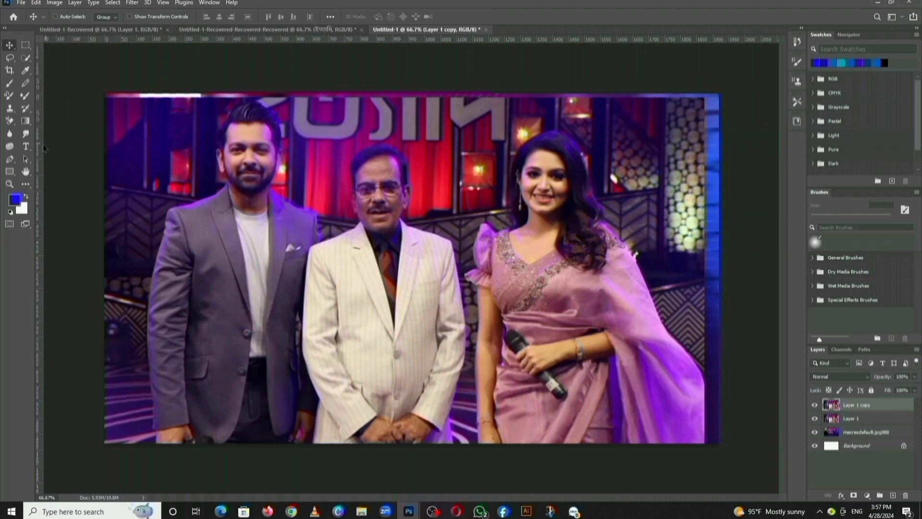
Step: Select the man in the grey suit on Layer 1 copy with the Object Selection tool in Lasso mode
right_click(29, 58)
left_click(87, 58)
mouse_move(284, 185)
left_mouse_down()
mouse_move(300, 153)
mouse_move(295, 114)
mouse_move(246, 96)
mouse_move(217, 123)
mouse_move(209, 146)
mouse_move(214, 187)
mouse_move(188, 191)
mouse_move(137, 262)
mouse_move(135, 394)
mouse_move(146, 449)
mouse_move(229, 456)
mouse_move(336, 443)
mouse_move(330, 205)
mouse_move(282, 180)
left_mouse_up()
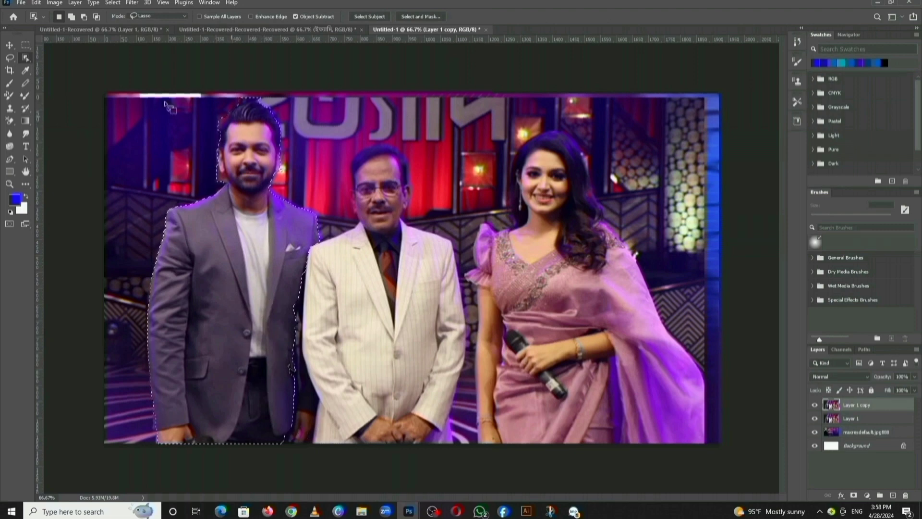
Step: Refine the selection around the man's hair and ear with the Quick Selection tool, adding missed hair and subtracting background
right_click(26, 59)
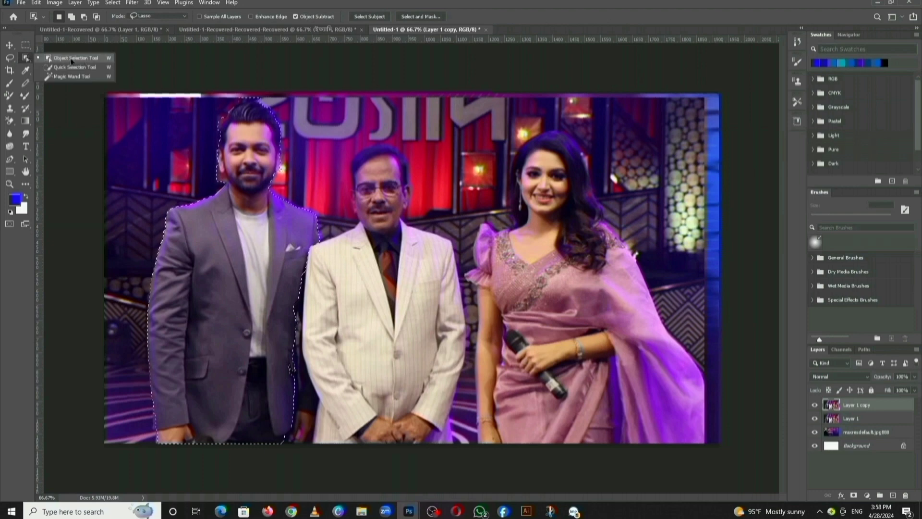
left_click(89, 70)
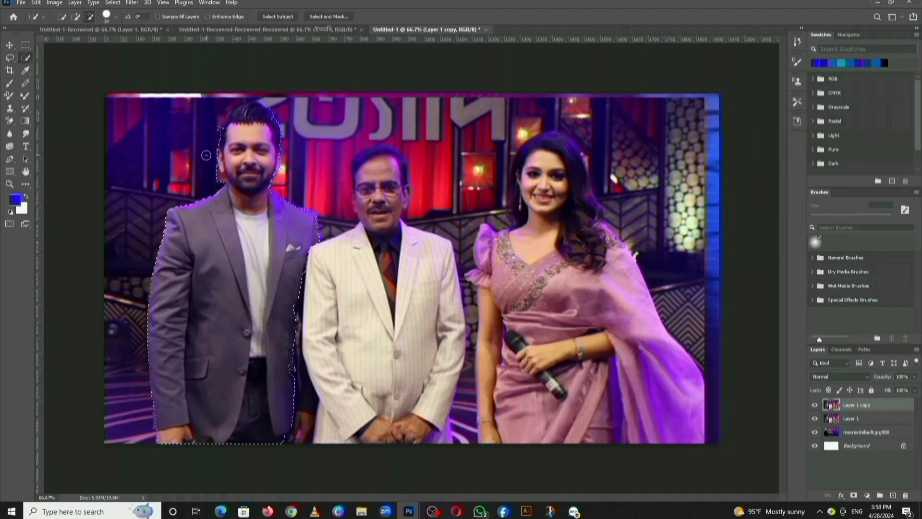
left_click(75, 18)
scroll(216, 189, "up", 3)
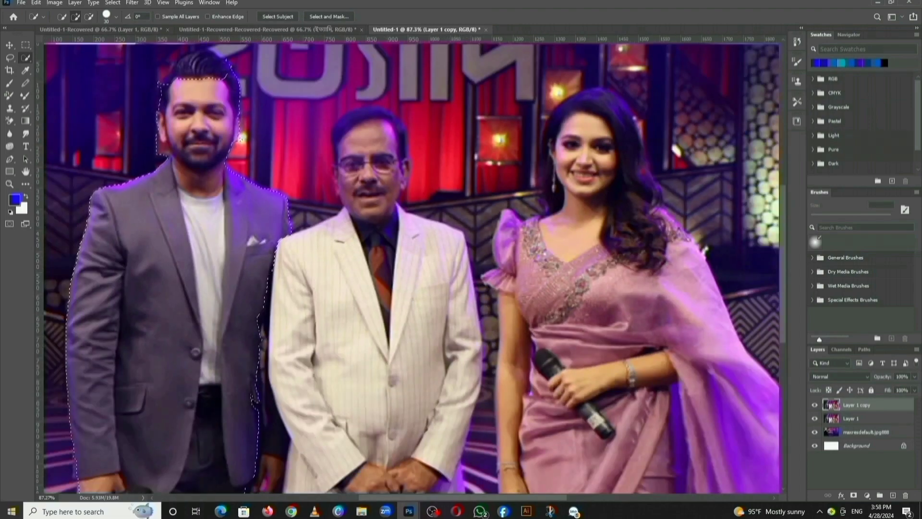
mouse_move(177, 86)
left_mouse_down()
mouse_move(218, 60)
mouse_move(180, 72)
mouse_move(192, 65)
mouse_move(187, 133)
mouse_move(155, 118)
left_mouse_up()
left_click(89, 17)
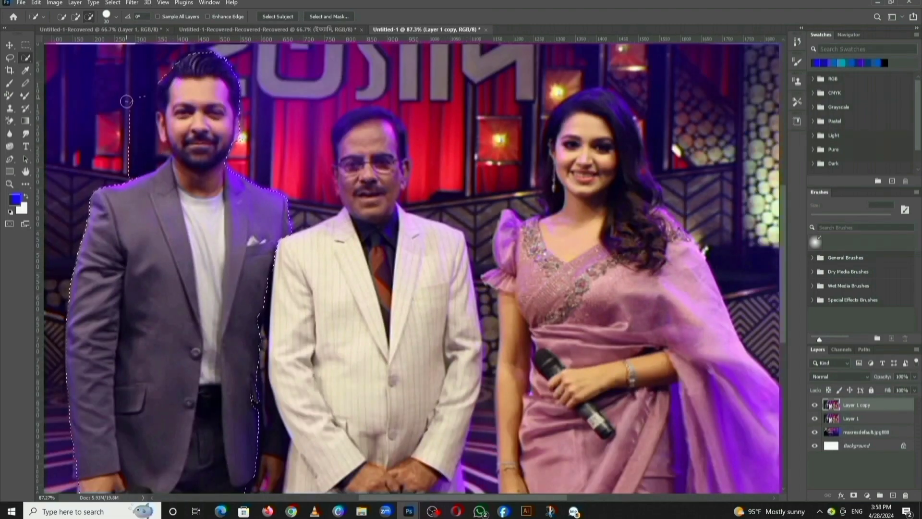
mouse_move(149, 156)
left_mouse_down()
mouse_move(147, 116)
mouse_move(160, 132)
left_mouse_up()
scroll(130, 99, "up", 3)
left_click(75, 17)
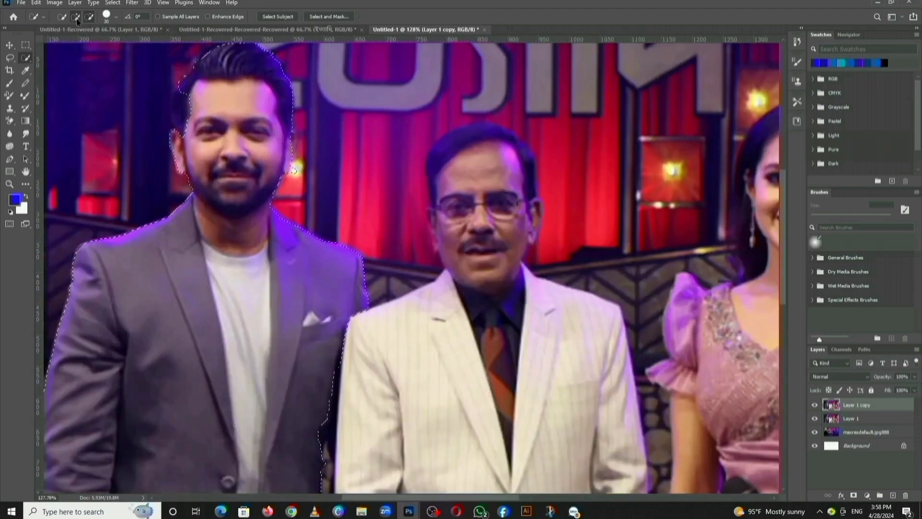
scroll(177, 65, "up", 3)
scroll(186, 140, "down", 5)
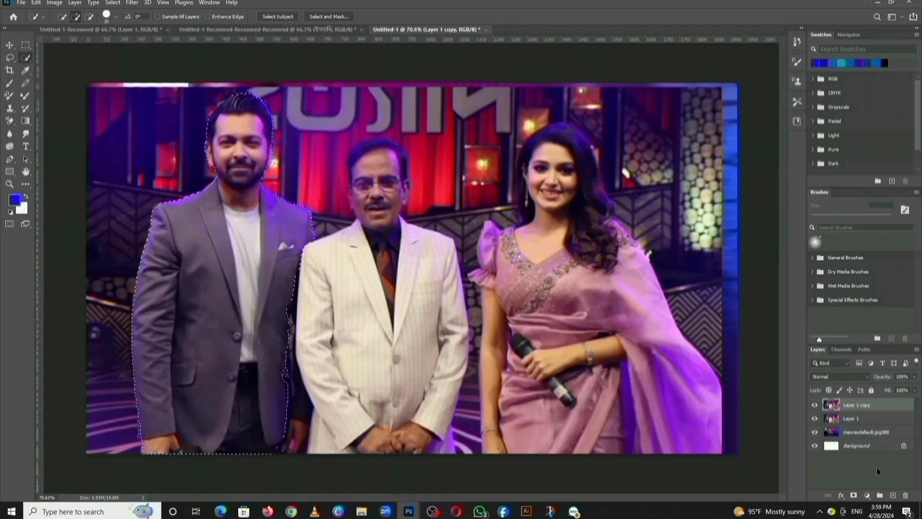
Step: Mask Layer 1 copy to the selected man and hide Layer 1 beneath it
left_click(854, 495)
key("ctrl+z")
left_click(856, 495)
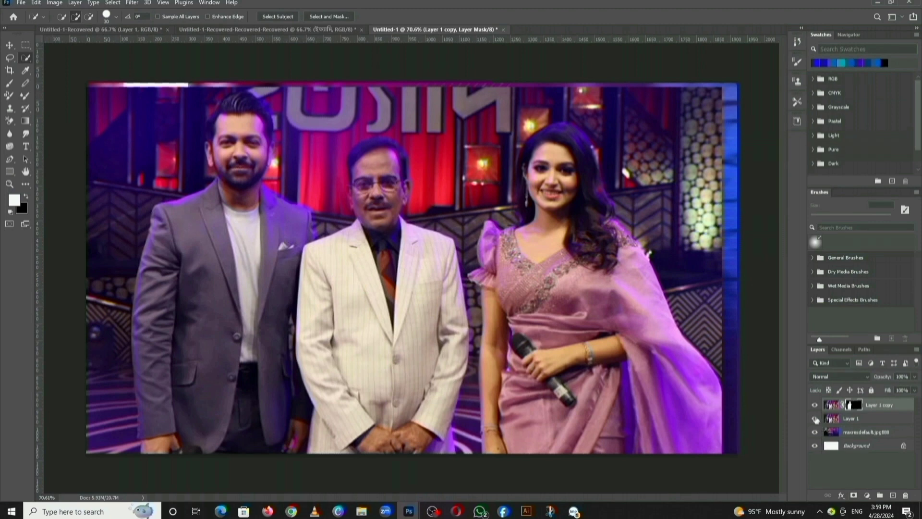
left_click(815, 419)
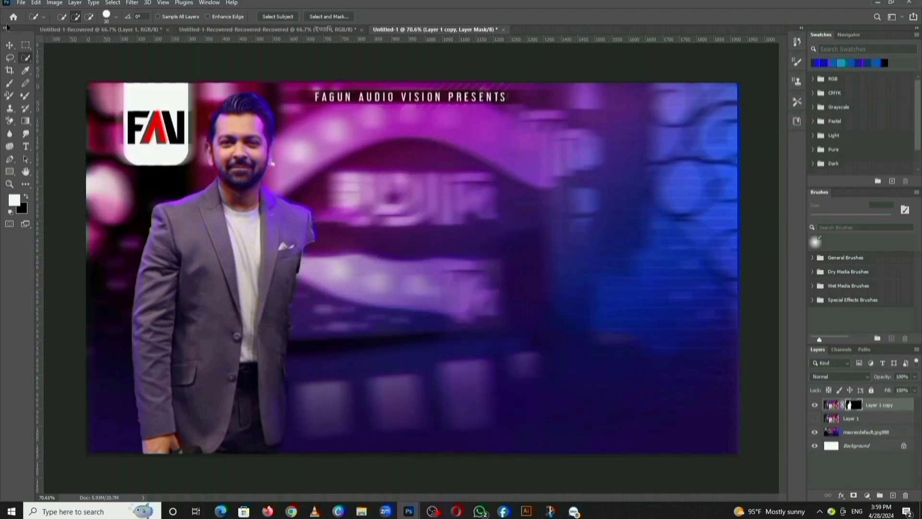
Step: Move the cut-out man rightwards across the background to just right of the canvas centre
left_click(9, 45)
left_click_drag(269, 192, 527, 205)
left_click_drag(536, 203, 491, 204)
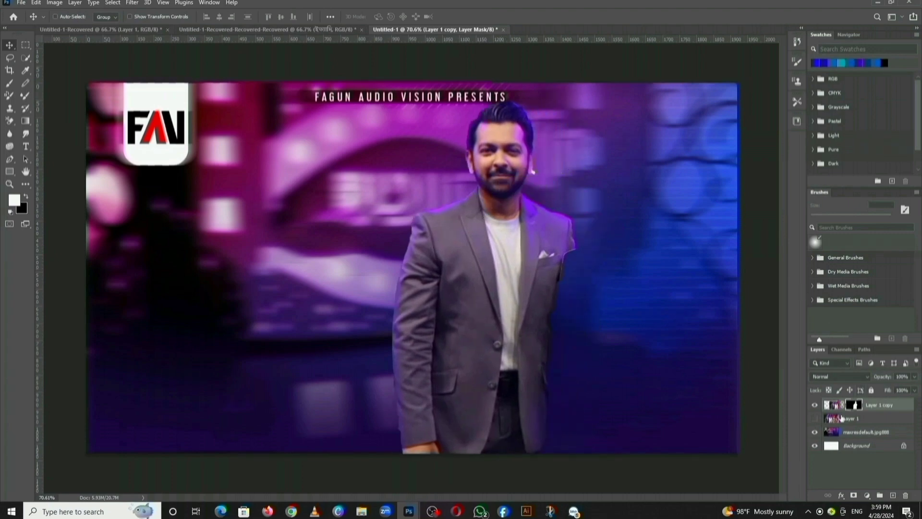
Step: Hide Layer 1 copy, show Layer 1, and select the woman in the pink sari on it with the Object Selection tool
left_click(815, 405)
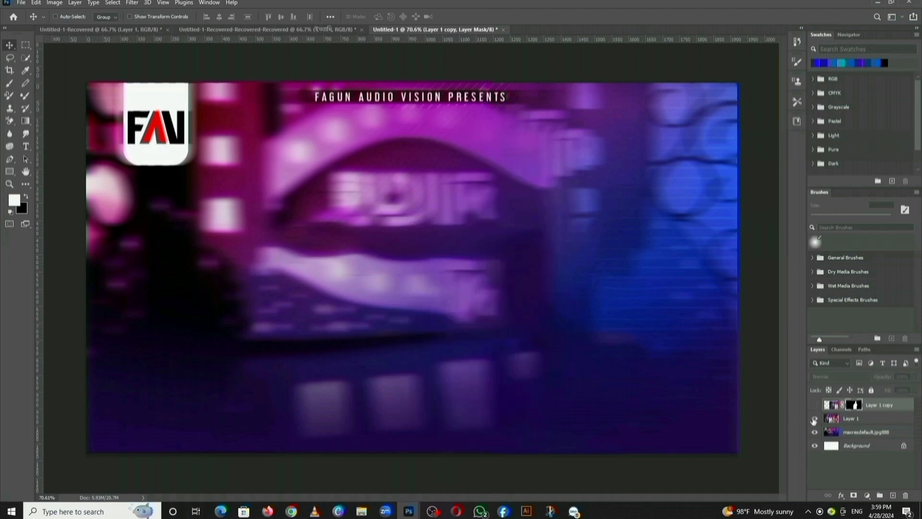
left_click(814, 419)
left_click(826, 419)
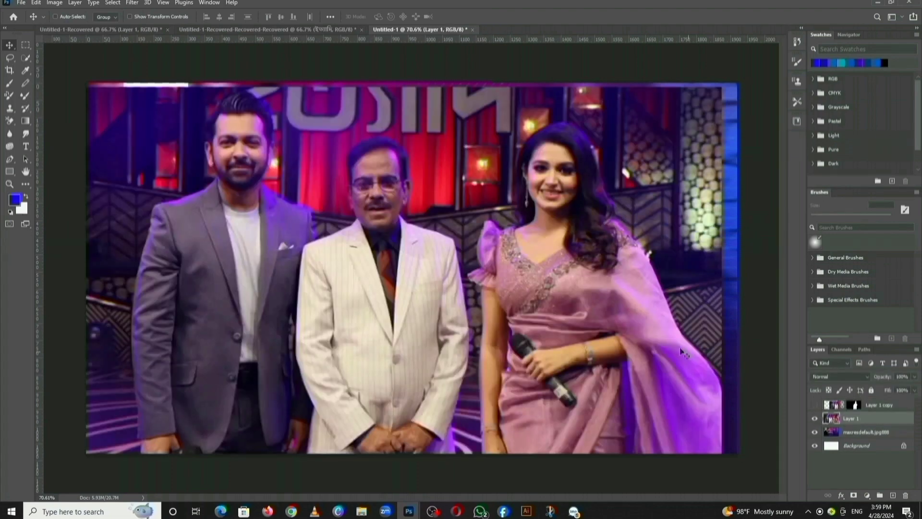
left_click(24, 58)
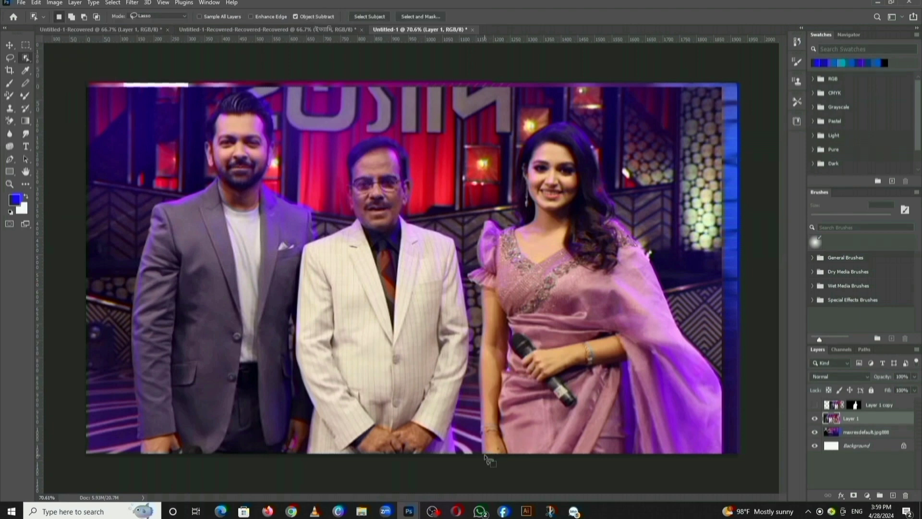
mouse_move(477, 367)
left_mouse_down()
mouse_move(462, 276)
mouse_move(469, 211)
mouse_move(474, 198)
mouse_move(505, 214)
mouse_move(521, 107)
mouse_move(558, 100)
mouse_move(674, 219)
mouse_move(725, 309)
mouse_move(745, 397)
mouse_move(735, 417)
mouse_move(628, 469)
mouse_move(476, 445)
left_mouse_up()
Step: Refine the woman's selection with the Quick Selection tool along the hair and shoulder on the side facing the middle man
scroll(513, 202, "up", 3)
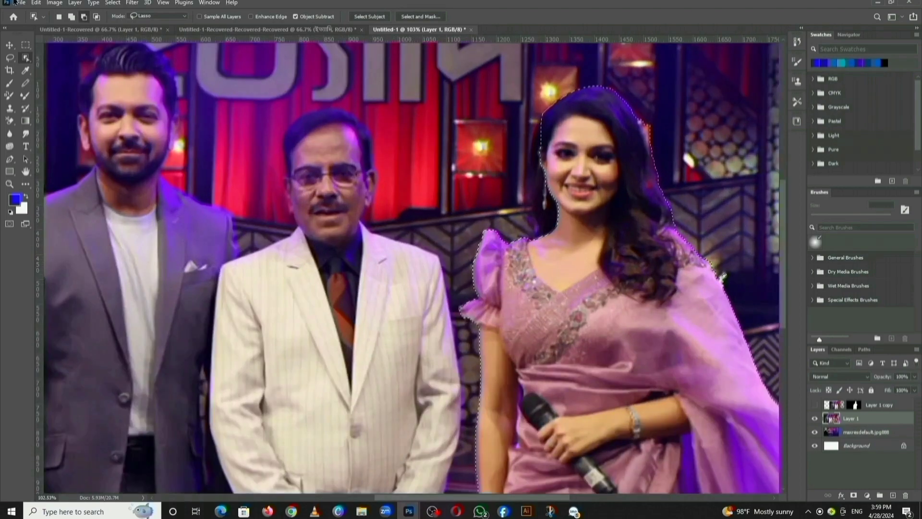
right_click(26, 58)
left_click(75, 67)
left_click_drag(543, 169, 540, 222)
scroll(502, 211, "up", 3)
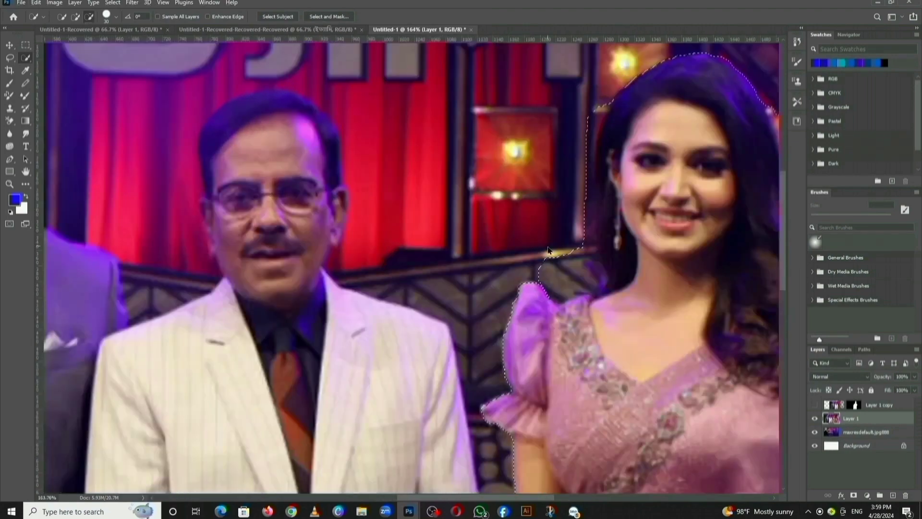
left_click_drag(551, 260, 573, 245)
mouse_move(583, 113)
left_mouse_down()
mouse_move(592, 101)
mouse_move(599, 106)
left_mouse_up()
scroll(599, 275, "up", 3)
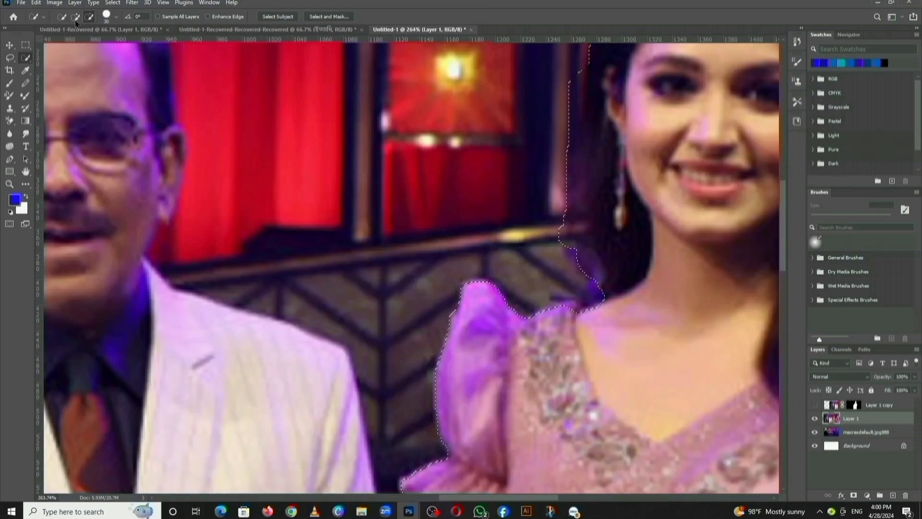
mouse_move(586, 354)
left_mouse_down()
mouse_move(573, 337)
mouse_move(590, 316)
left_mouse_up()
Step: Subtract the stage background from the selection along the outer side of the woman's hair
scroll(590, 316, "down", 5)
scroll(706, 248, "up", 5)
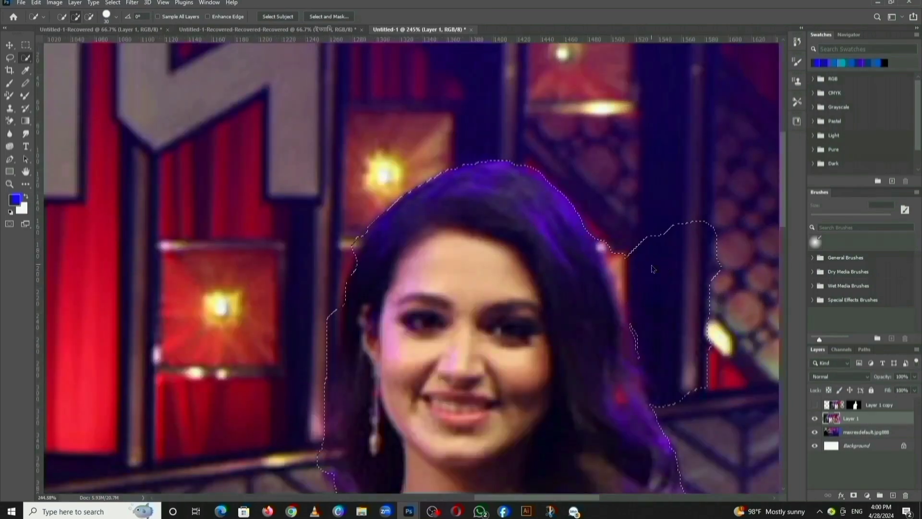
mouse_move(696, 226)
left_mouse_down()
mouse_move(701, 379)
mouse_move(679, 329)
mouse_move(664, 251)
mouse_move(686, 232)
mouse_move(673, 263)
mouse_move(653, 250)
mouse_move(641, 274)
left_mouse_up()
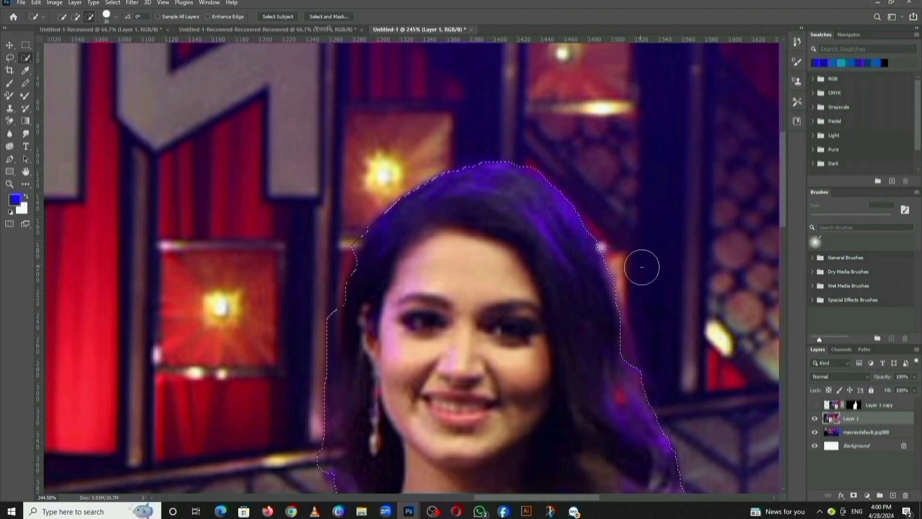
Step: Mask Layer 1 to the selected woman and show Layer 1 copy with the man again
scroll(642, 267, "down", 3)
scroll(668, 343, "down", 2)
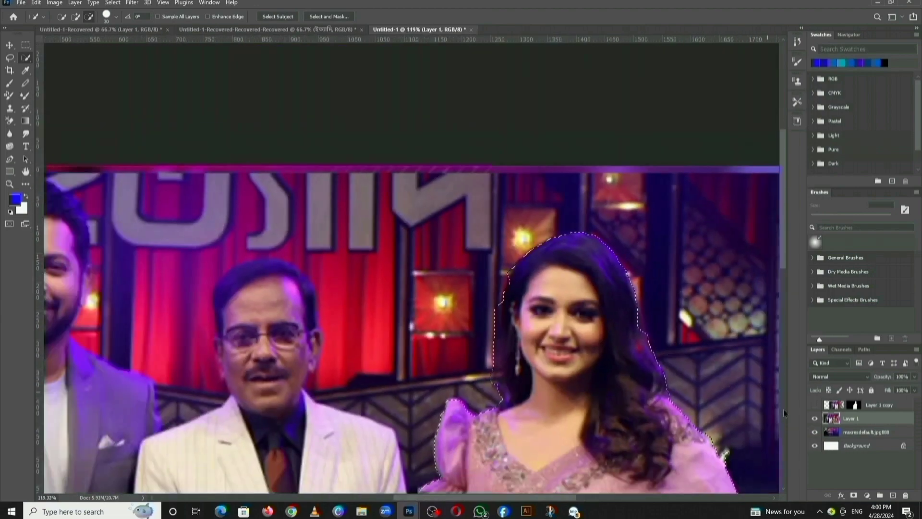
left_click(853, 495)
scroll(637, 408, "down", 2)
scroll(638, 407, "down", 1)
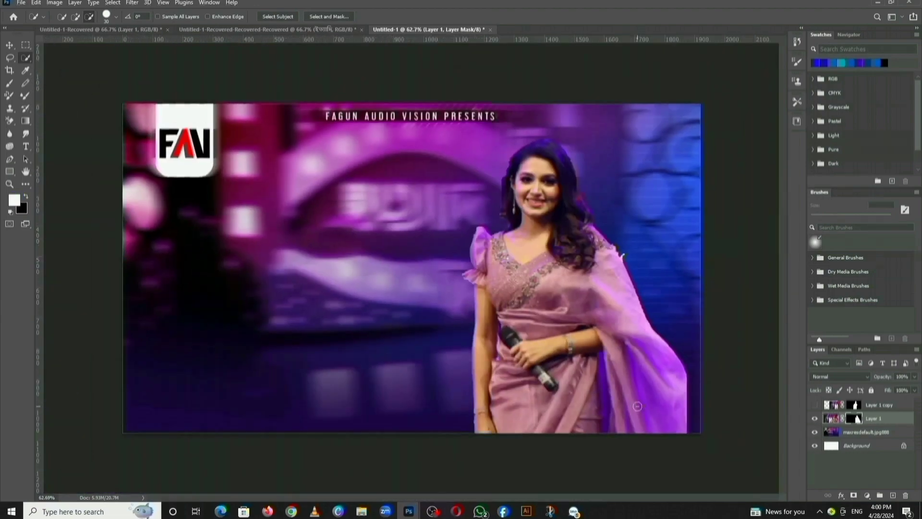
left_click(815, 406)
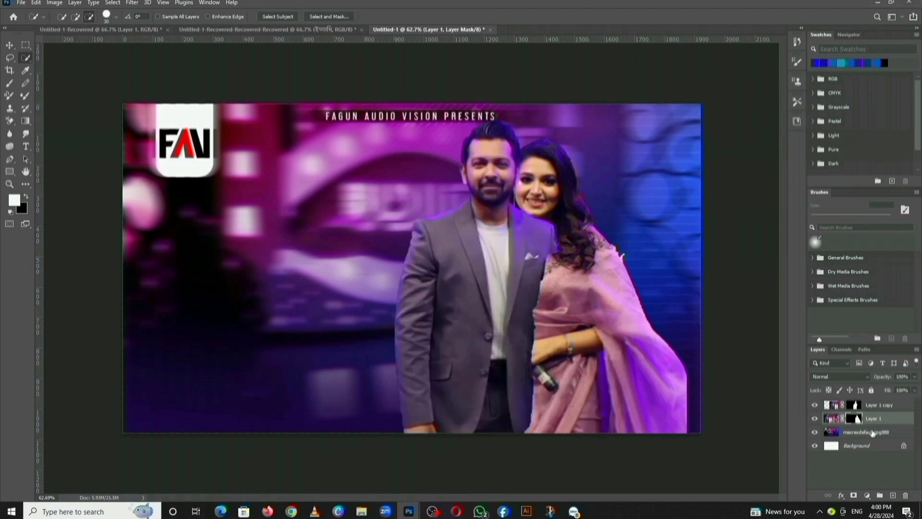
Step: Reorder the layers so that Layer 1 copy with the man sits beneath Layer 1 with the woman
left_click(880, 408, "ctrl")
left_click(879, 409, "ctrl")
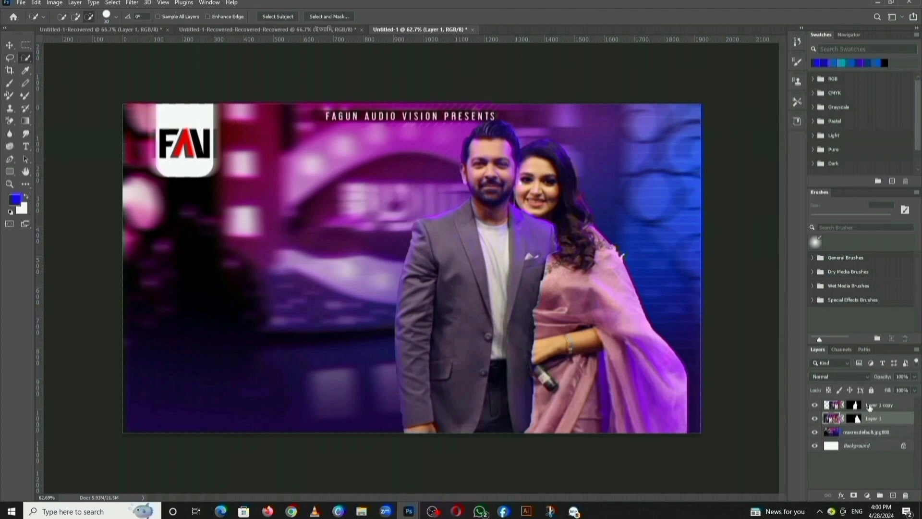
left_click_drag(870, 407, 874, 423)
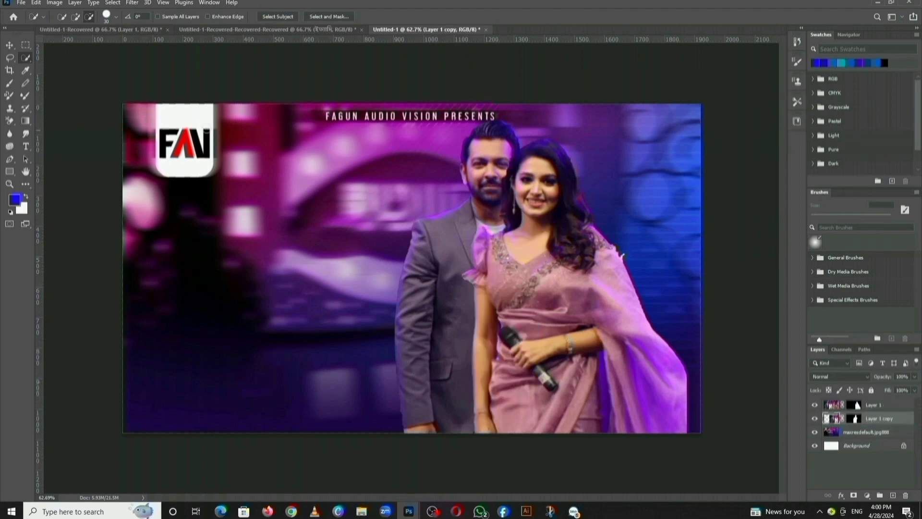
Step: Position both cut-outs side by side in the right half of the canvas, with the woman slightly overlapping the man's arm
left_click(9, 45)
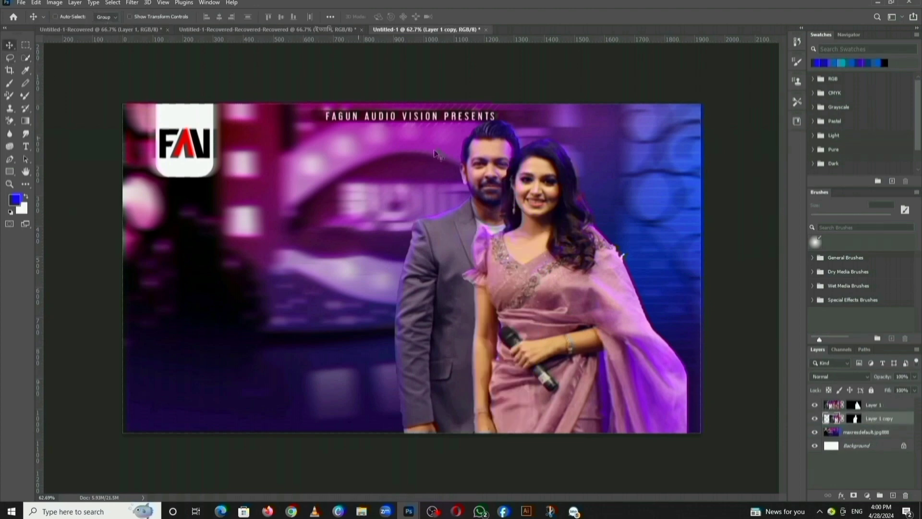
mouse_move(546, 251)
left_mouse_down()
mouse_move(518, 252)
mouse_move(568, 252)
mouse_move(548, 258)
left_mouse_up()
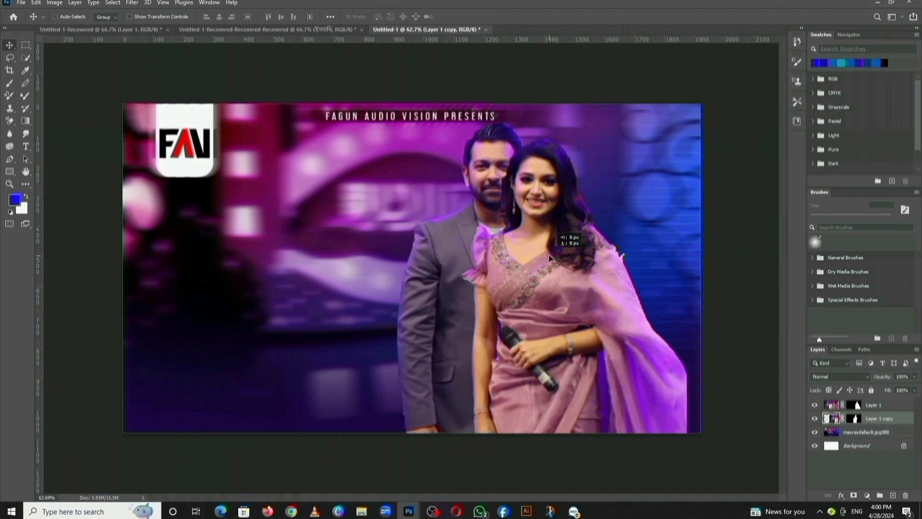
left_click(854, 404)
left_click_drag(545, 329, 595, 343)
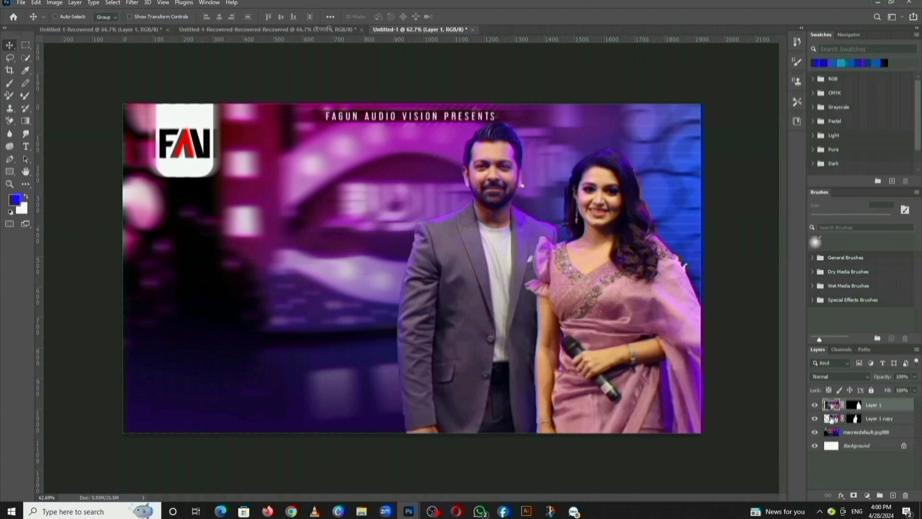
left_click(853, 419)
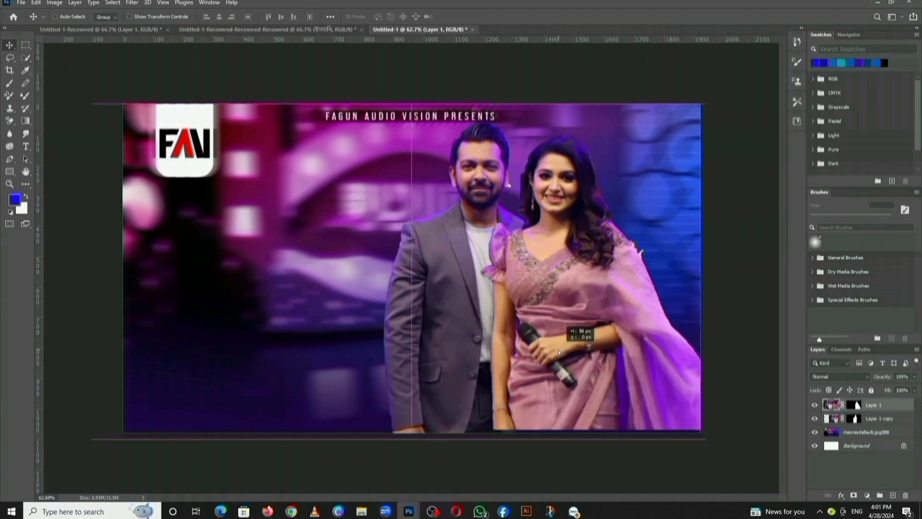
left_click_drag(554, 349, 576, 356)
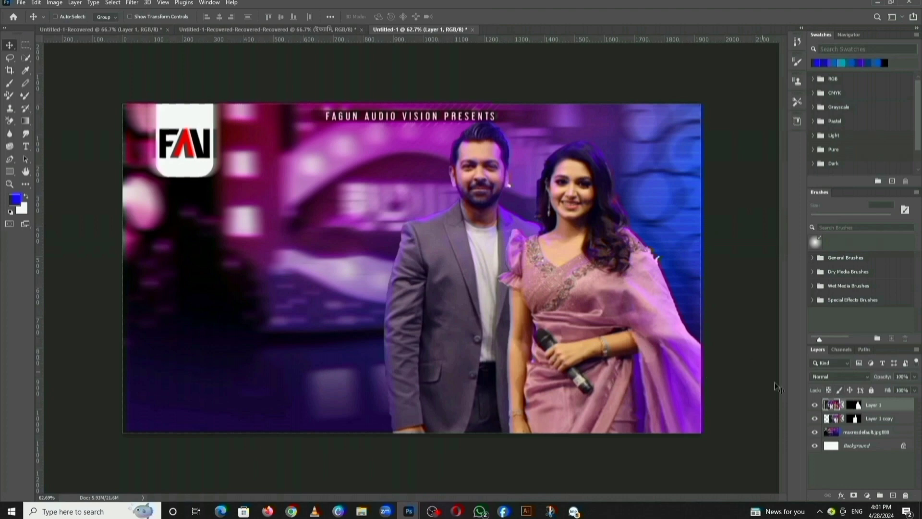
Step: Apply the Camera Raw Filter with increased exposure to the layer mask of Layer 1
left_click(858, 406)
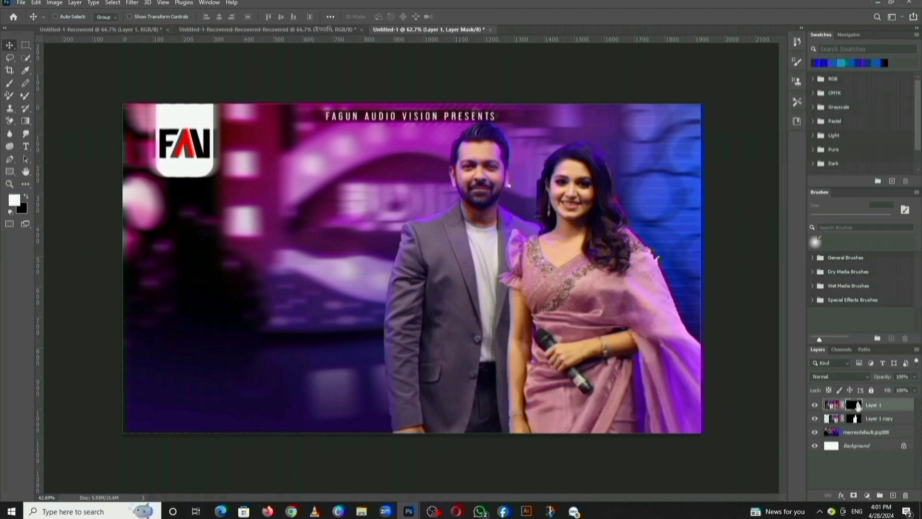
left_click(130, 3)
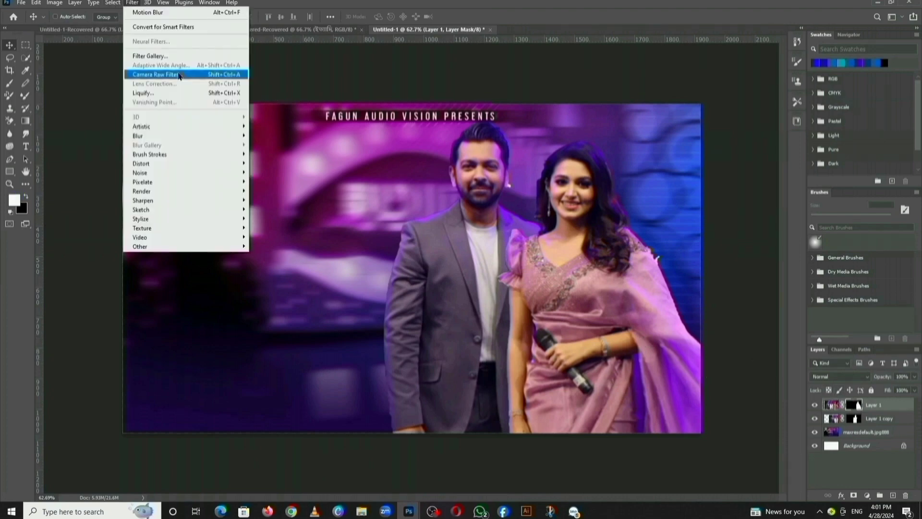
left_click(180, 75)
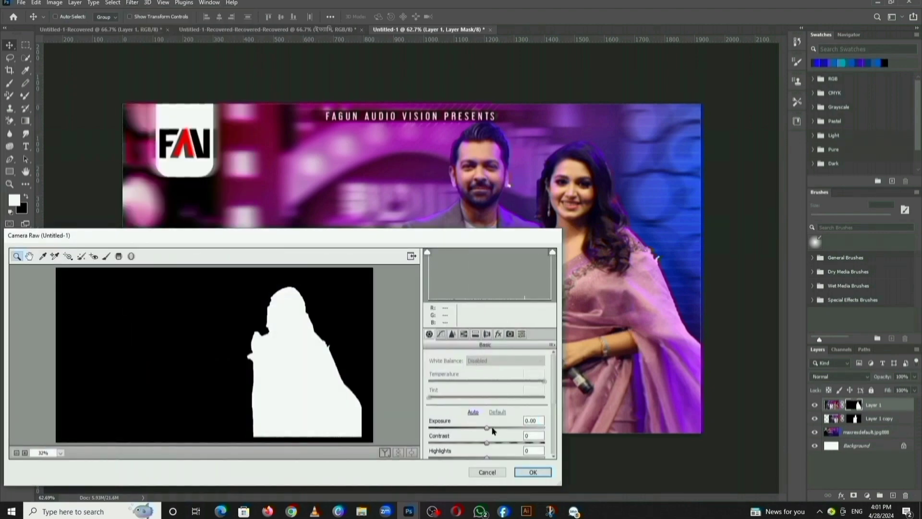
left_click_drag(492, 428, 508, 427)
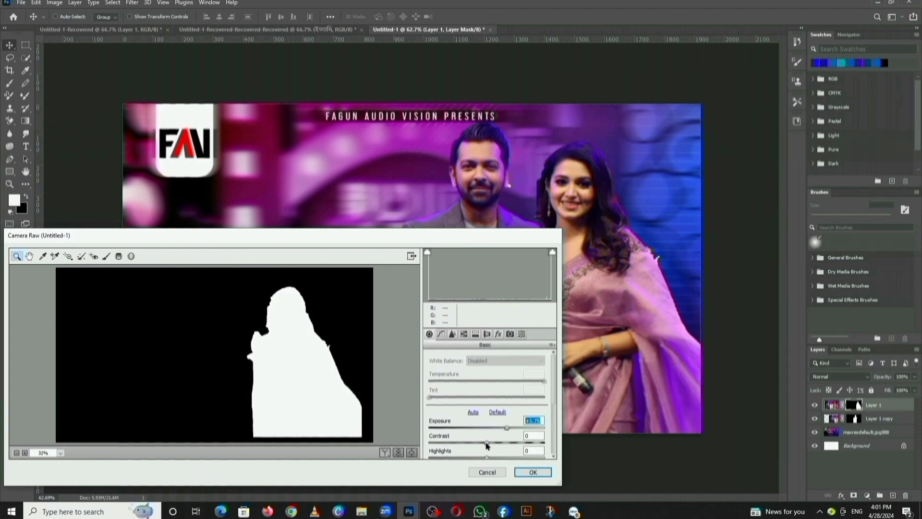
key("Tab")
key("shift+Tab")
left_click(533, 472)
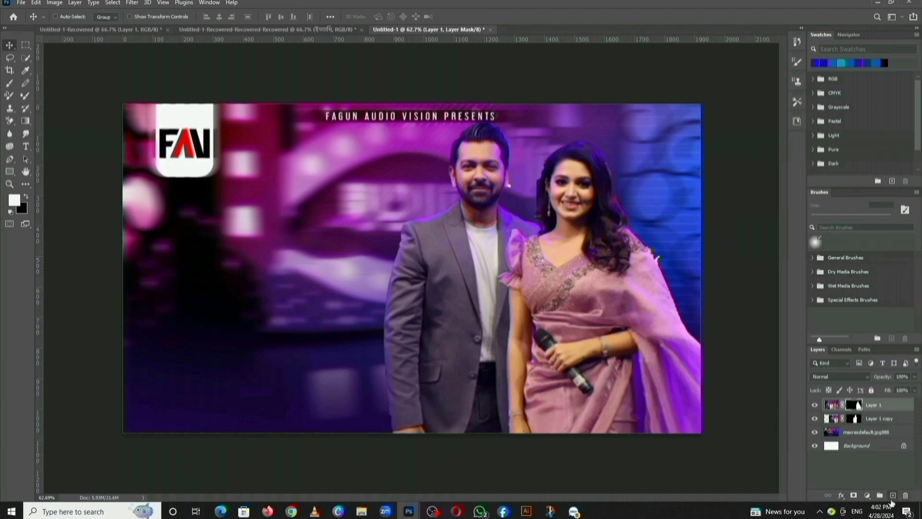
Step: Add a new layer above Layer 1 and set the foreground colour to purple #49219a
left_click(892, 495)
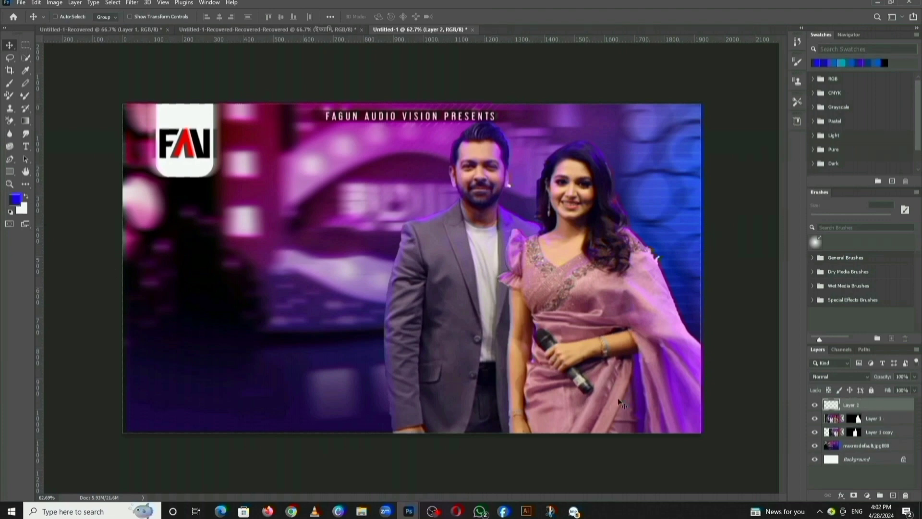
left_click(13, 199)
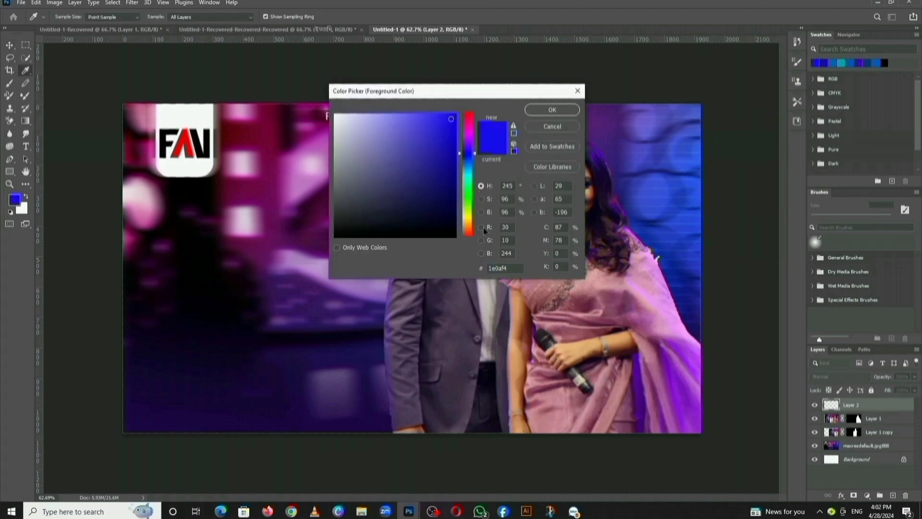
left_click(481, 228)
left_click(480, 212)
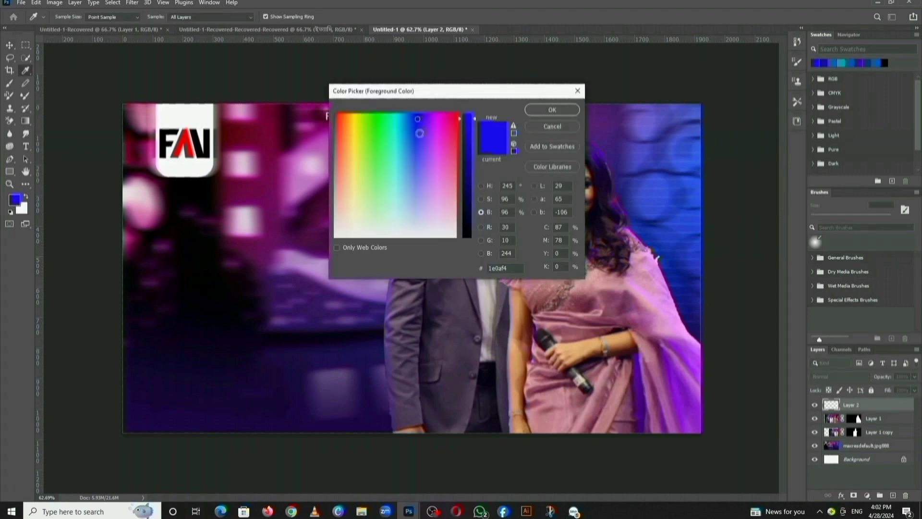
left_click(420, 134)
left_click(420, 142)
left_click(468, 158)
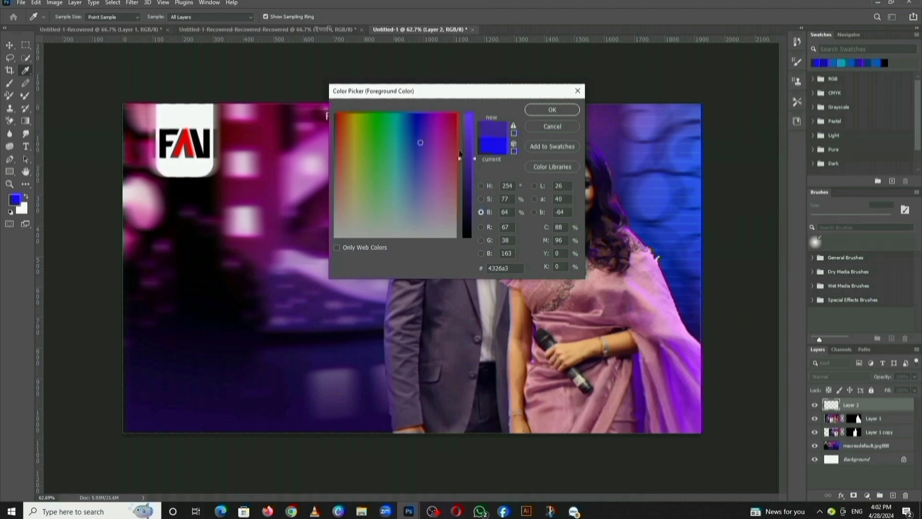
mouse_move(411, 157)
left_mouse_down()
mouse_move(418, 127)
mouse_move(422, 140)
left_mouse_up()
left_click(470, 163)
left_click(422, 131)
left_click(559, 111)
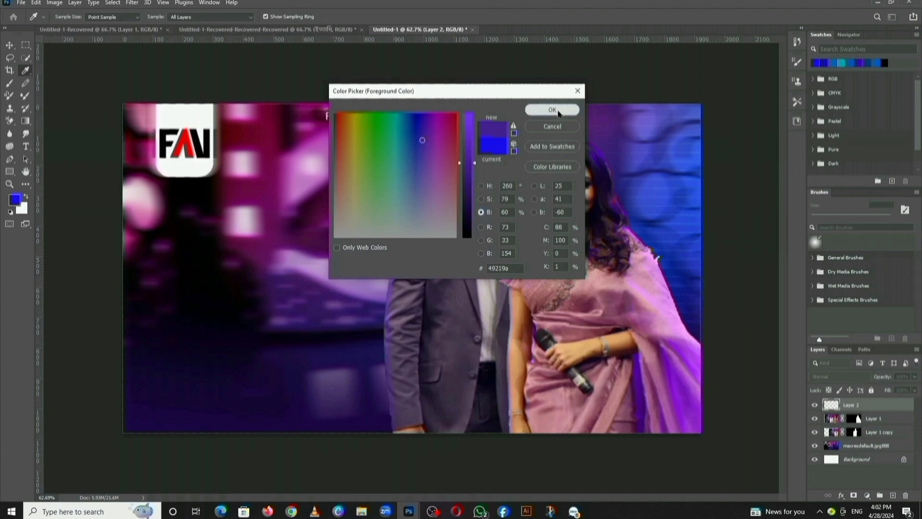
Step: Paint a soft purple glow along the canvas's bottom and left edges on Layer 2 with a 448 px brush at 0% hardness
left_click(15, 83)
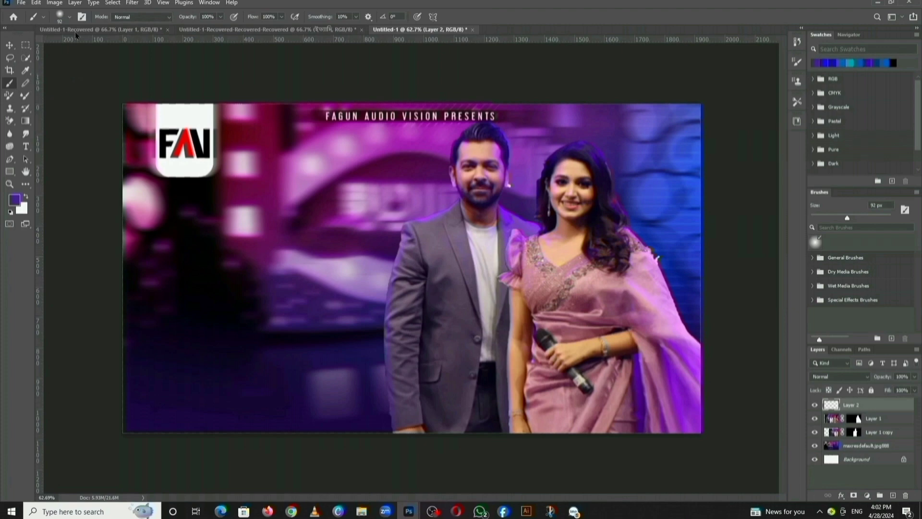
left_click(70, 17)
left_click(107, 48)
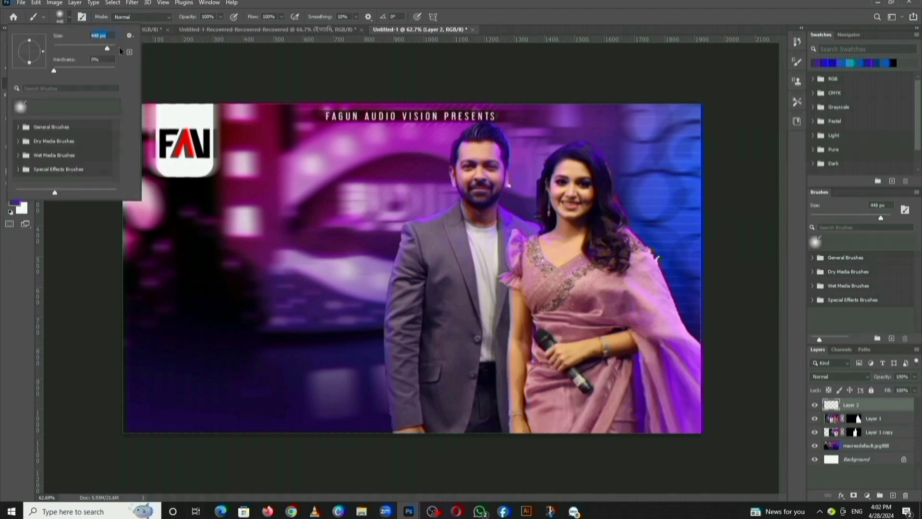
left_click(669, 441)
left_click(580, 459)
mouse_move(580, 459)
left_mouse_down()
mouse_move(187, 449)
mouse_move(126, 432)
mouse_move(268, 463)
mouse_move(428, 474)
mouse_move(728, 460)
left_mouse_up()
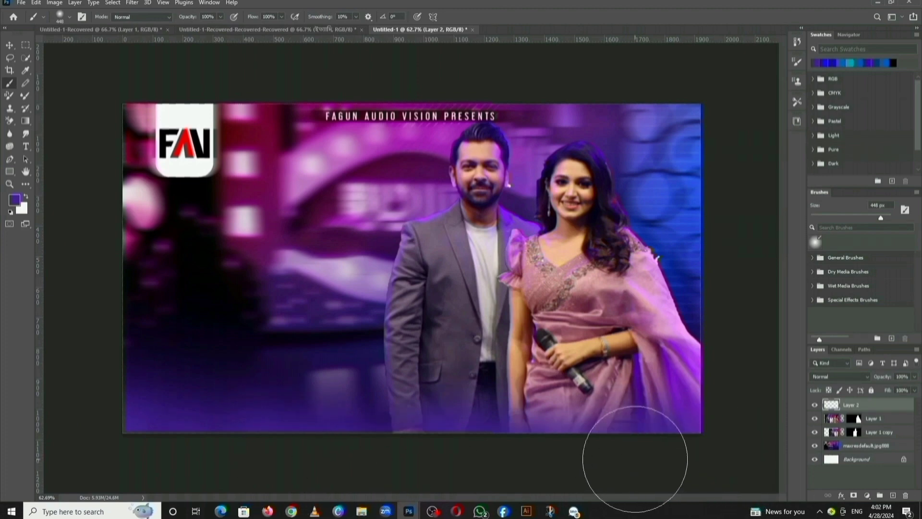
left_click_drag(644, 455, 395, 483)
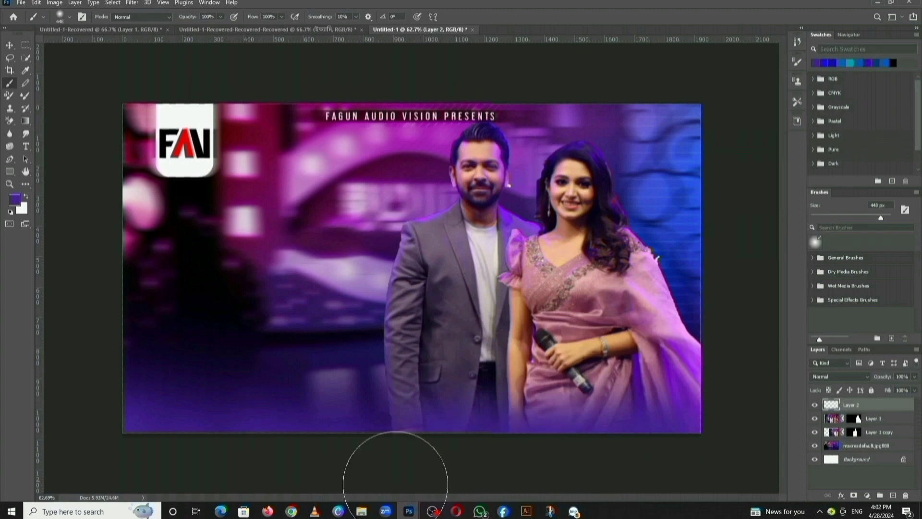
mouse_move(99, 305)
left_mouse_down()
mouse_move(88, 179)
mouse_move(103, 61)
left_mouse_up()
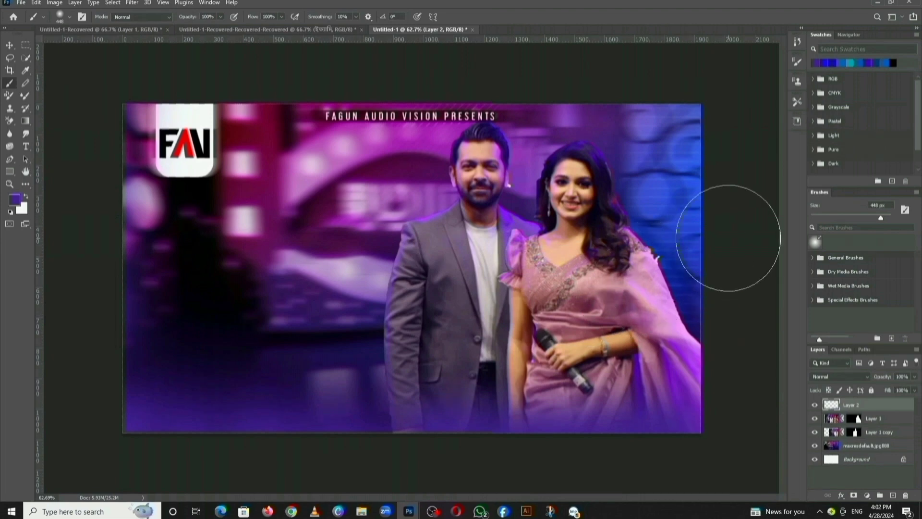
Step: Examine the painted purple edges against the whole composition, both close up and at a reduced view
scroll(728, 238, "down", 2)
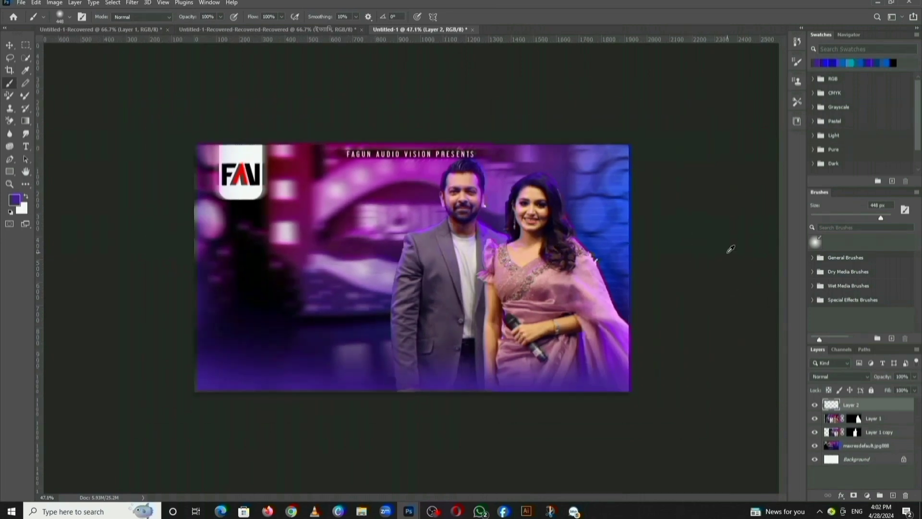
scroll(696, 283, "down", 1)
scroll(668, 345, "up", 2)
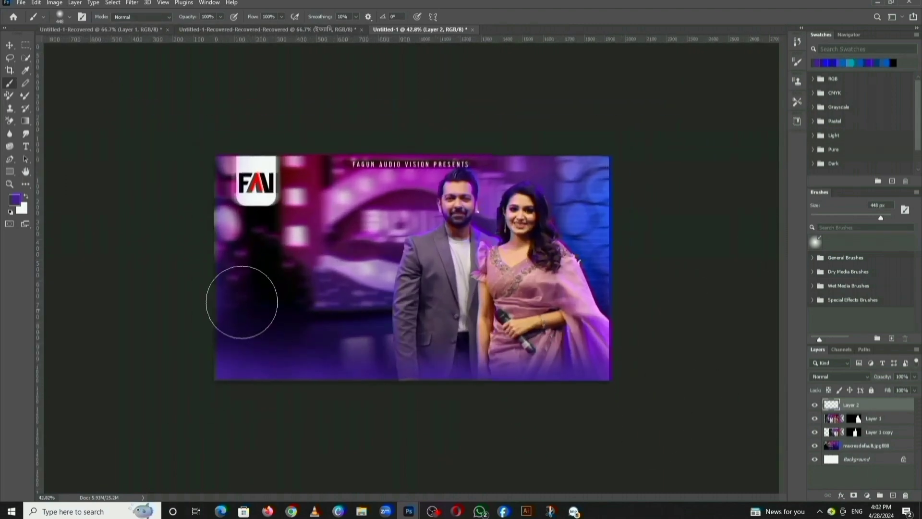
scroll(728, 238, "up", 4)
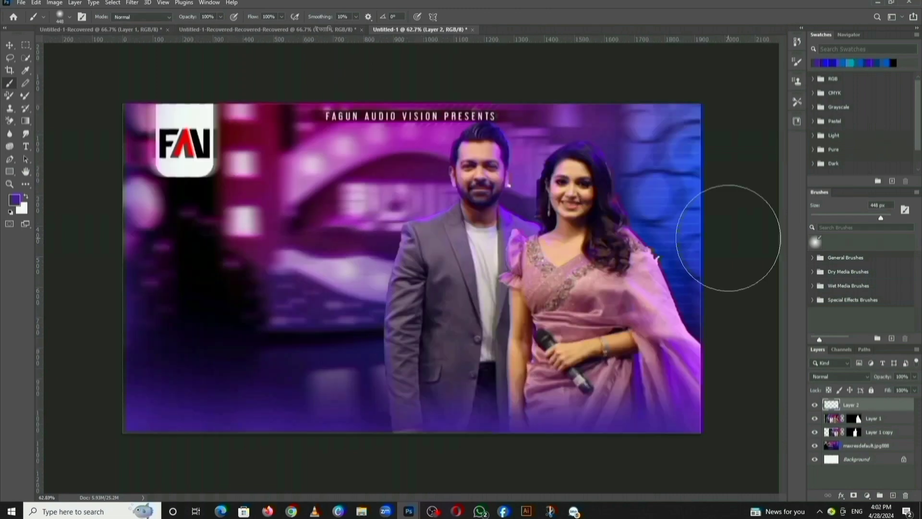
scroll(728, 238, "down", 3)
scroll(704, 293, "down", 3)
scroll(672, 393, "up", 2)
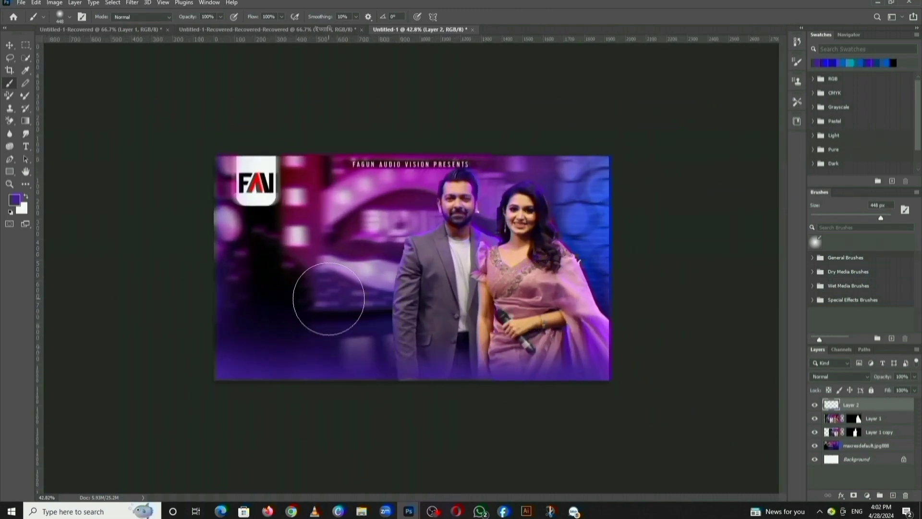
scroll(729, 237, "up", 1)
scroll(728, 247, "down", 2)
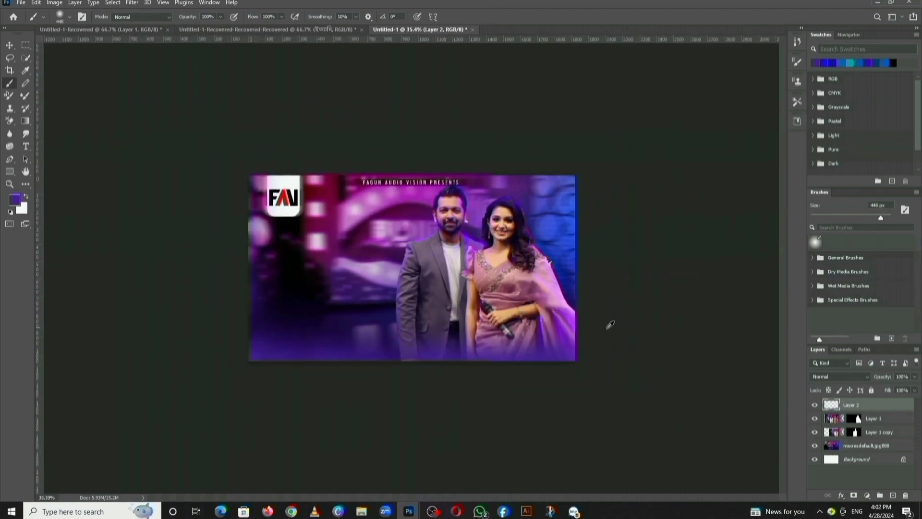
scroll(524, 328, "up", 1)
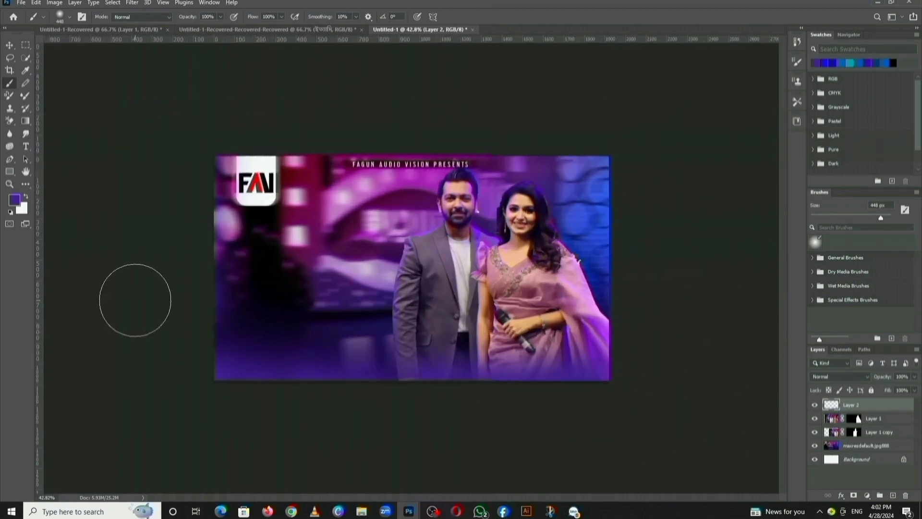
scroll(724, 247, "up", 1)
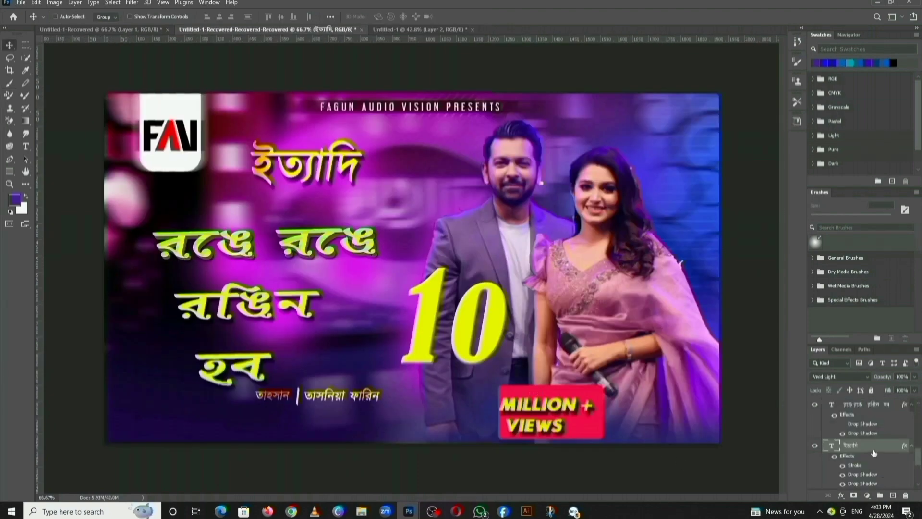
Step: In Untitled-1-Recovered-Recovered-Recovered, move the 10 text down to the MILLION + VIEWS badge and raise its layer above the MILLION + VIEWS text layer
scroll(873, 471, "down", 1)
scroll(873, 472, "down", 3)
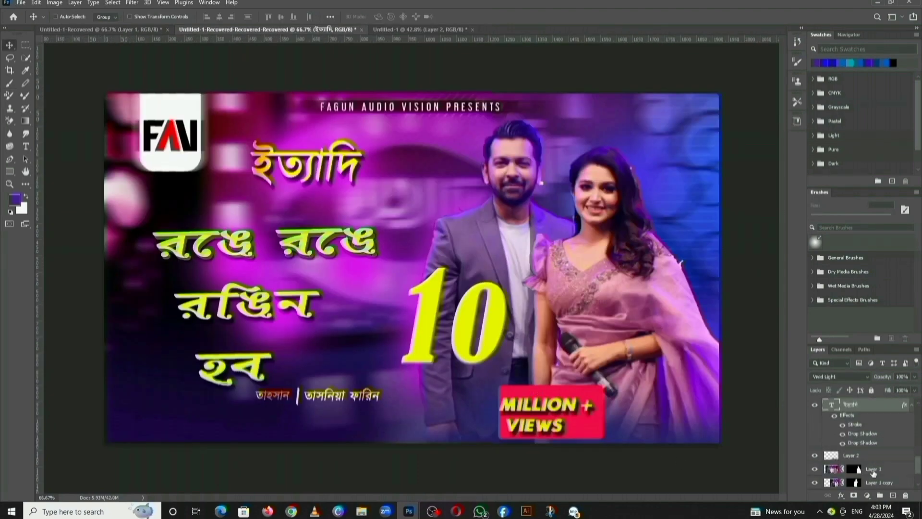
scroll(873, 473, "down", 2)
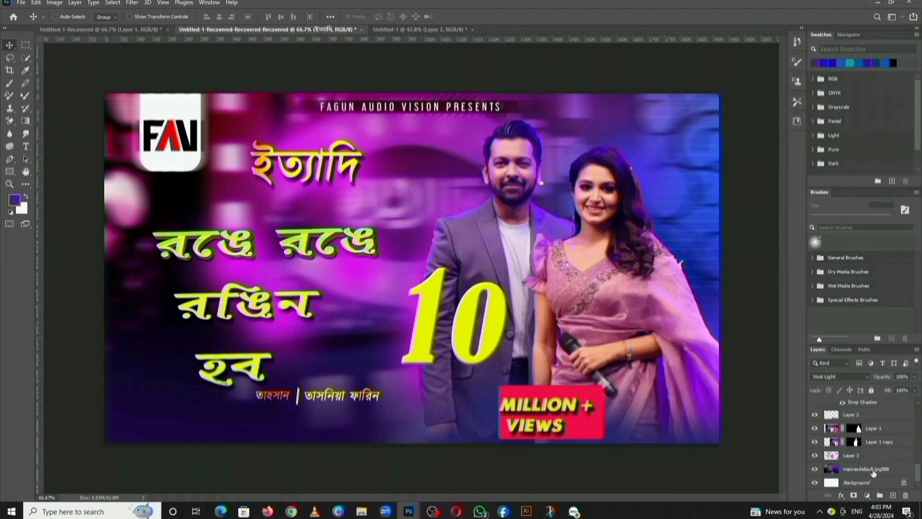
scroll(873, 473, "up", 6)
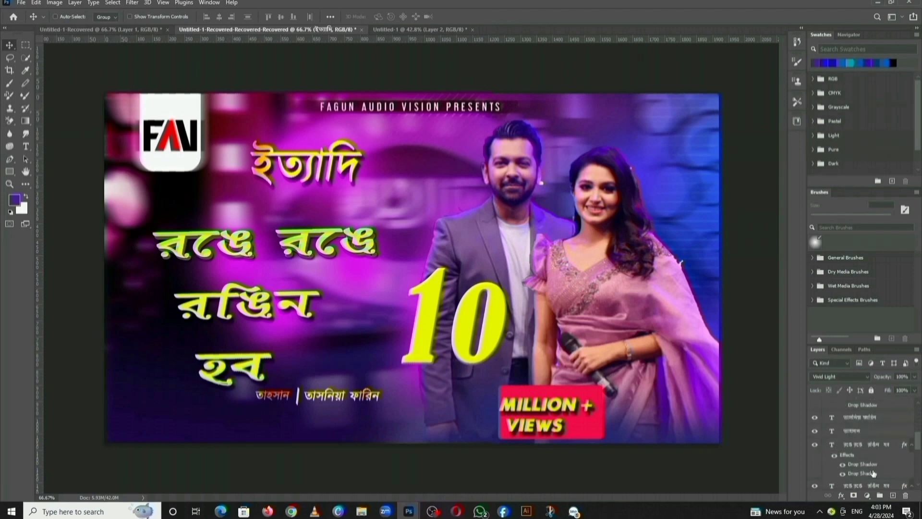
left_click(862, 418)
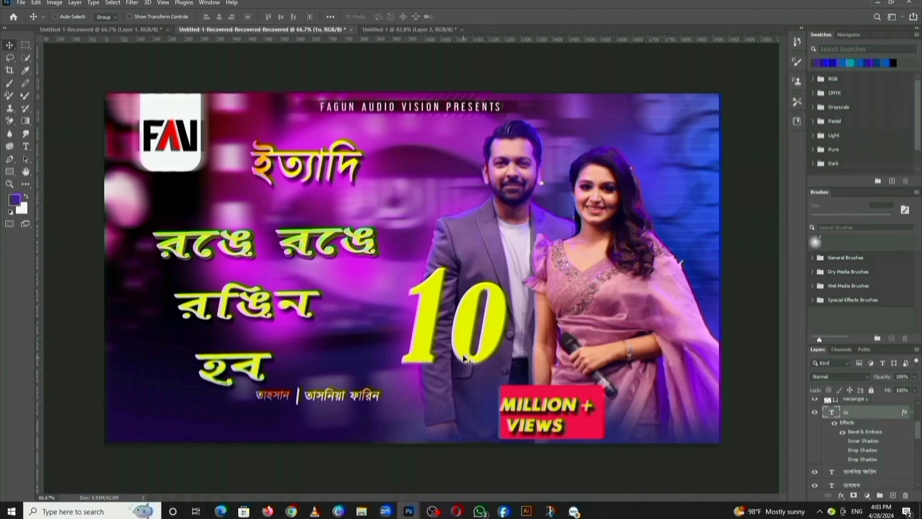
left_click_drag(466, 349, 492, 382)
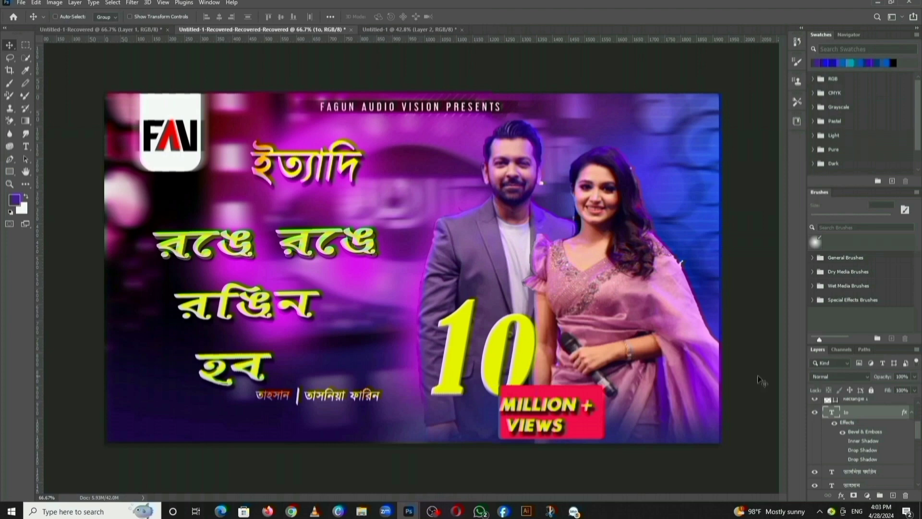
scroll(858, 408, "up", 1)
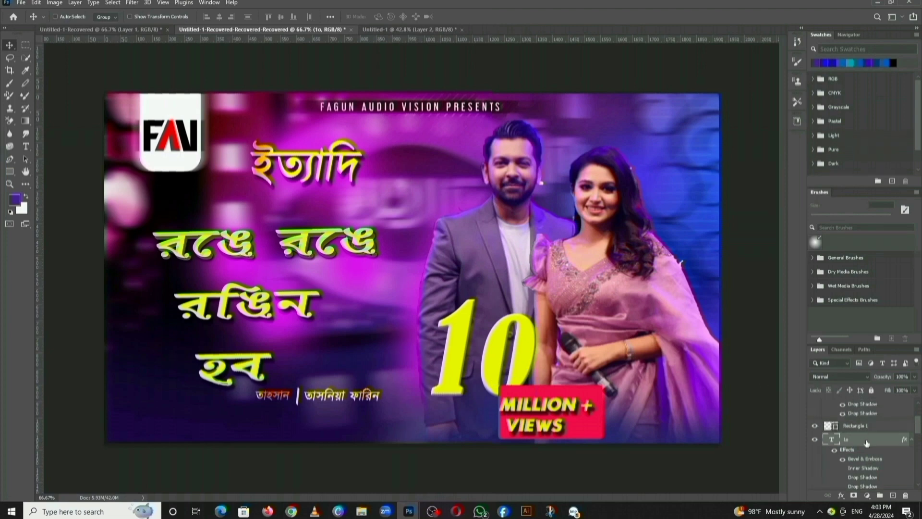
left_click_drag(867, 442, 870, 412)
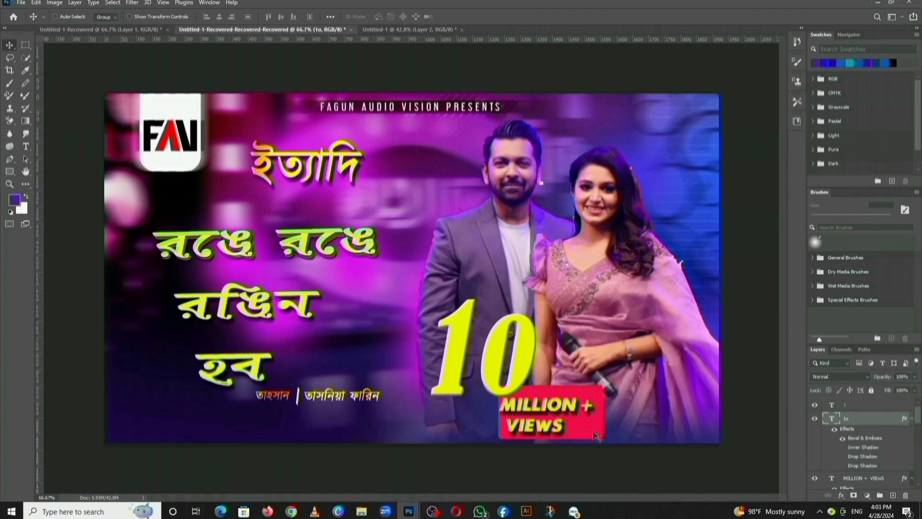